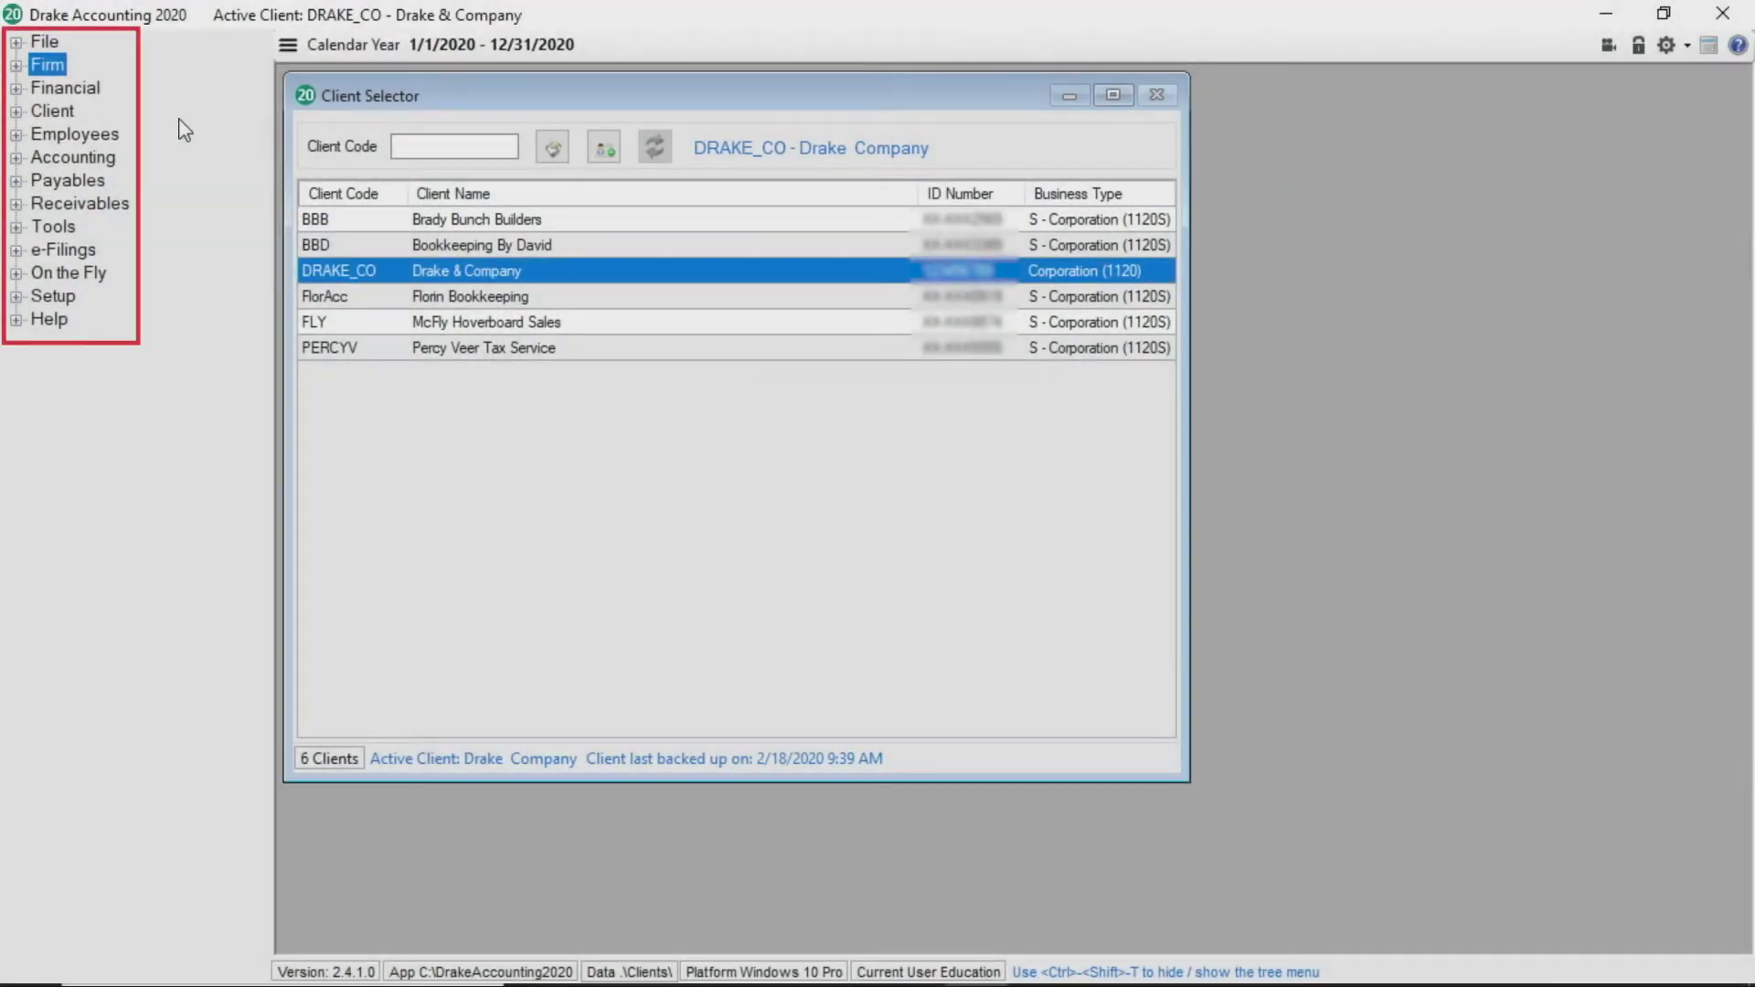
Expand Client in the tree menu and start adding a new client from the Client Selector
click(17, 111)
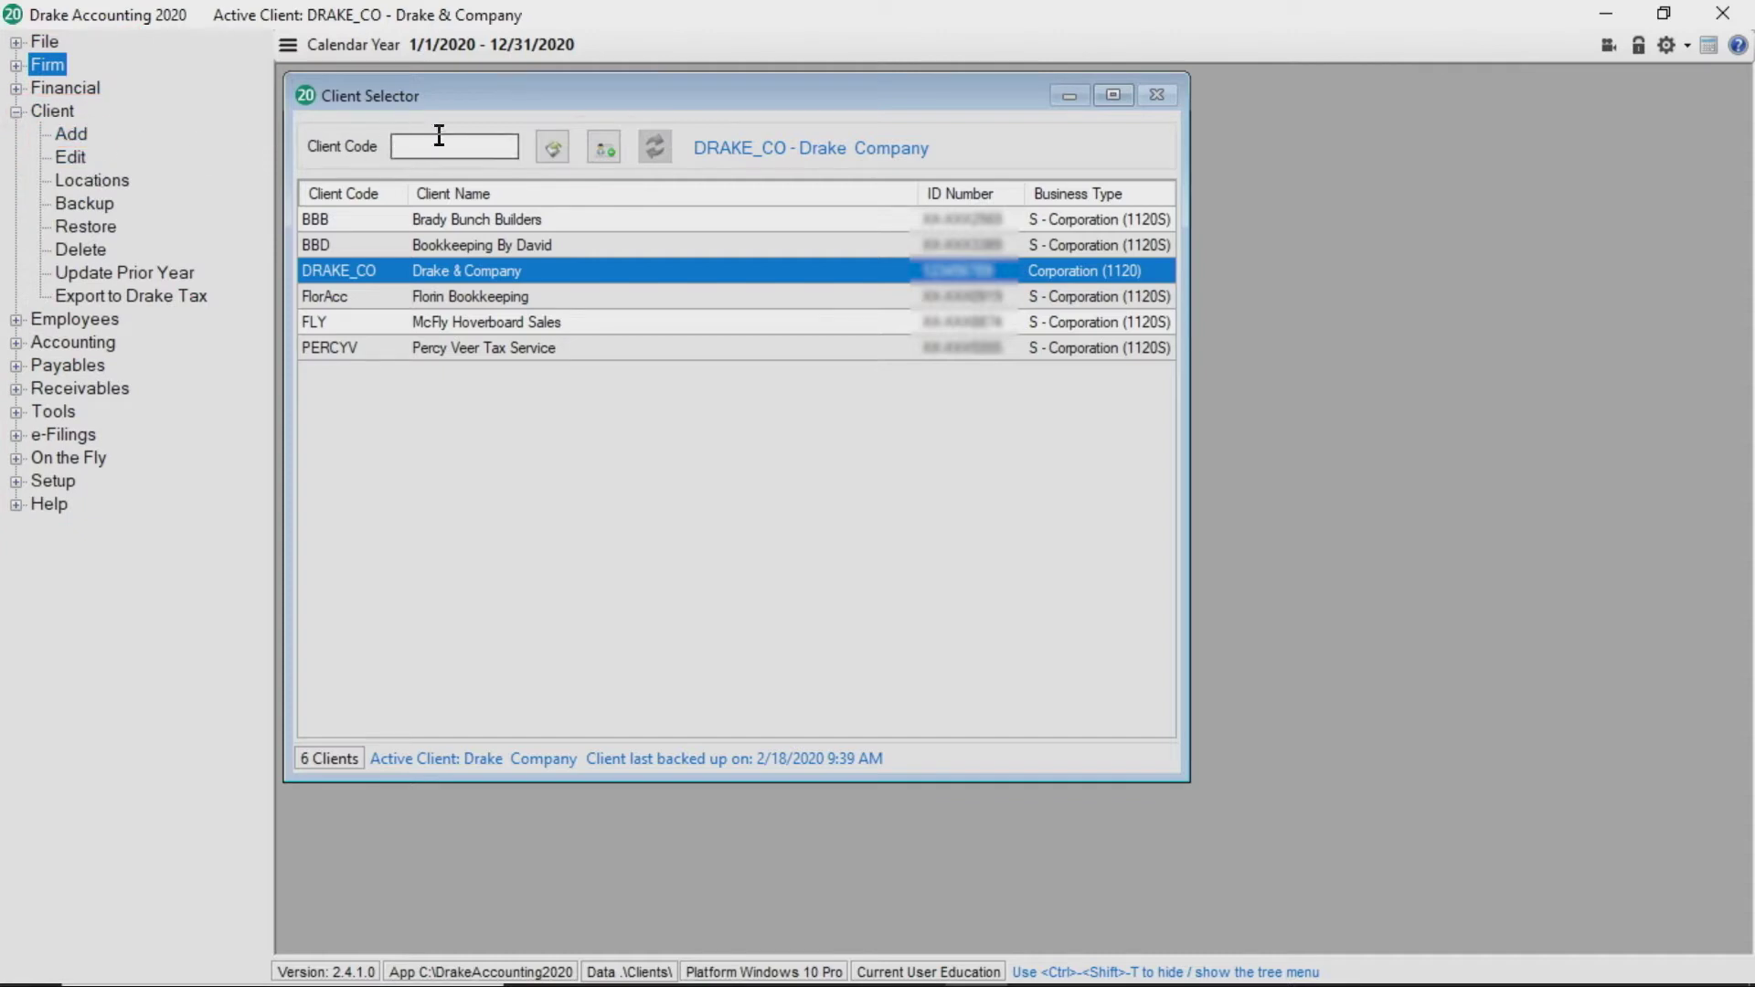
click(605, 150)
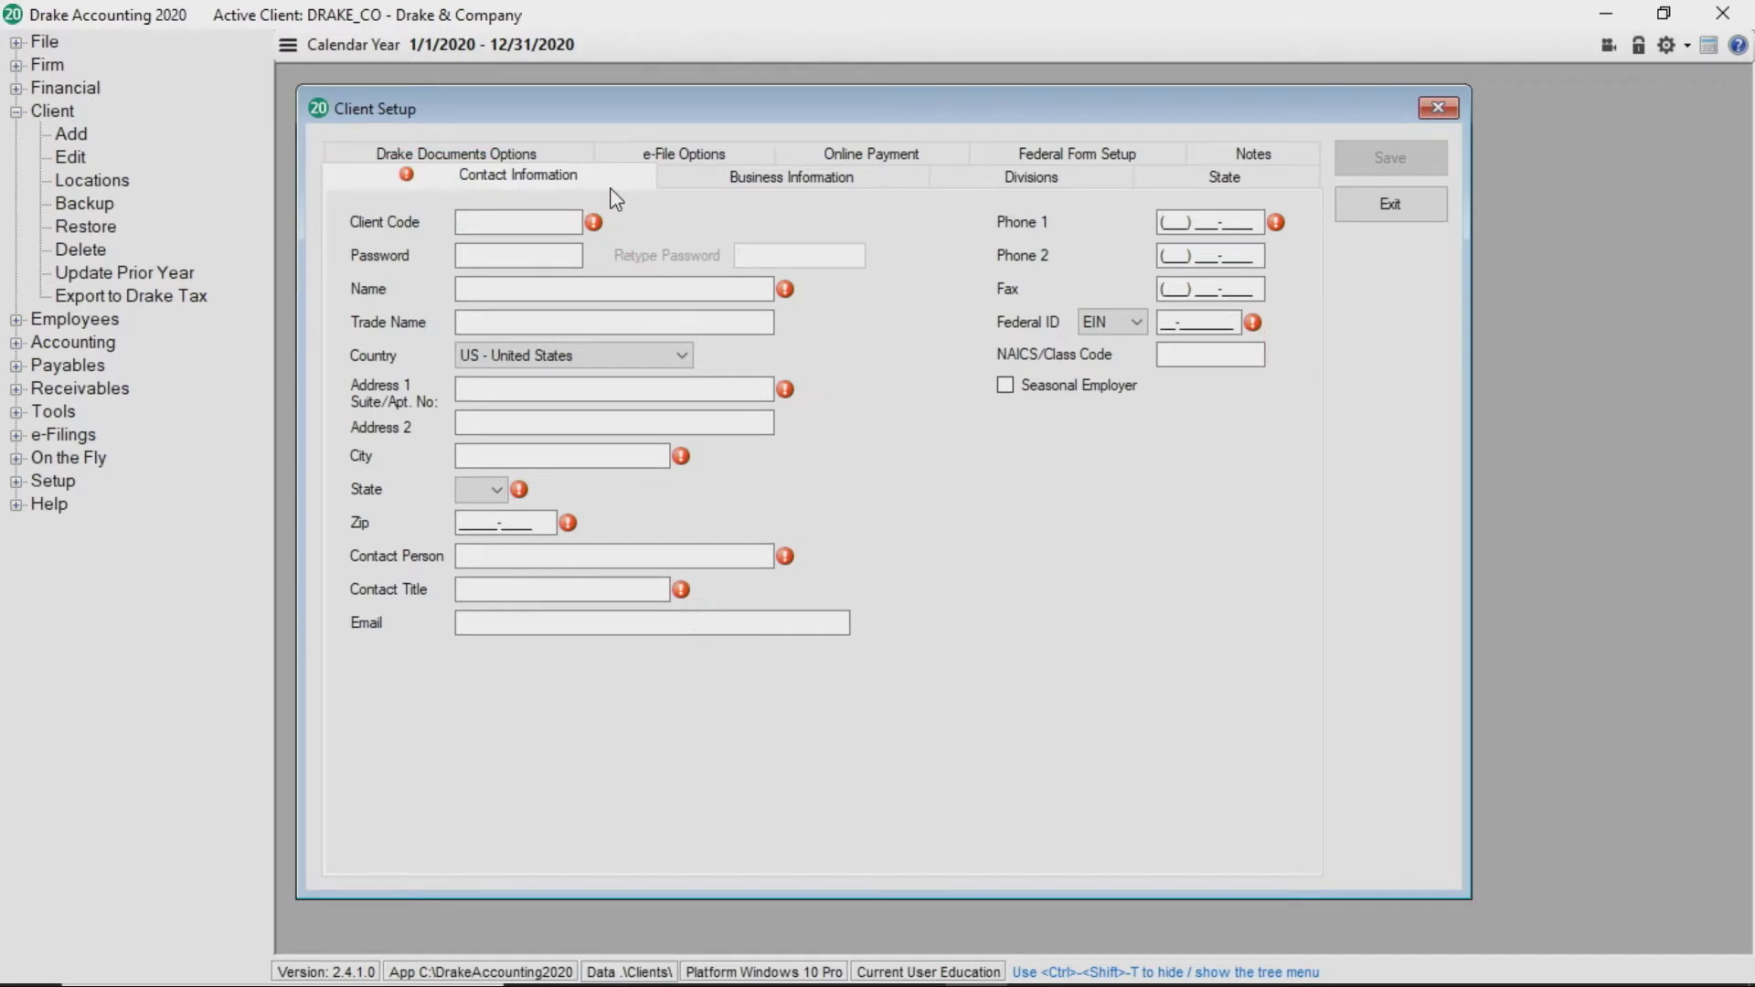
click(552, 222)
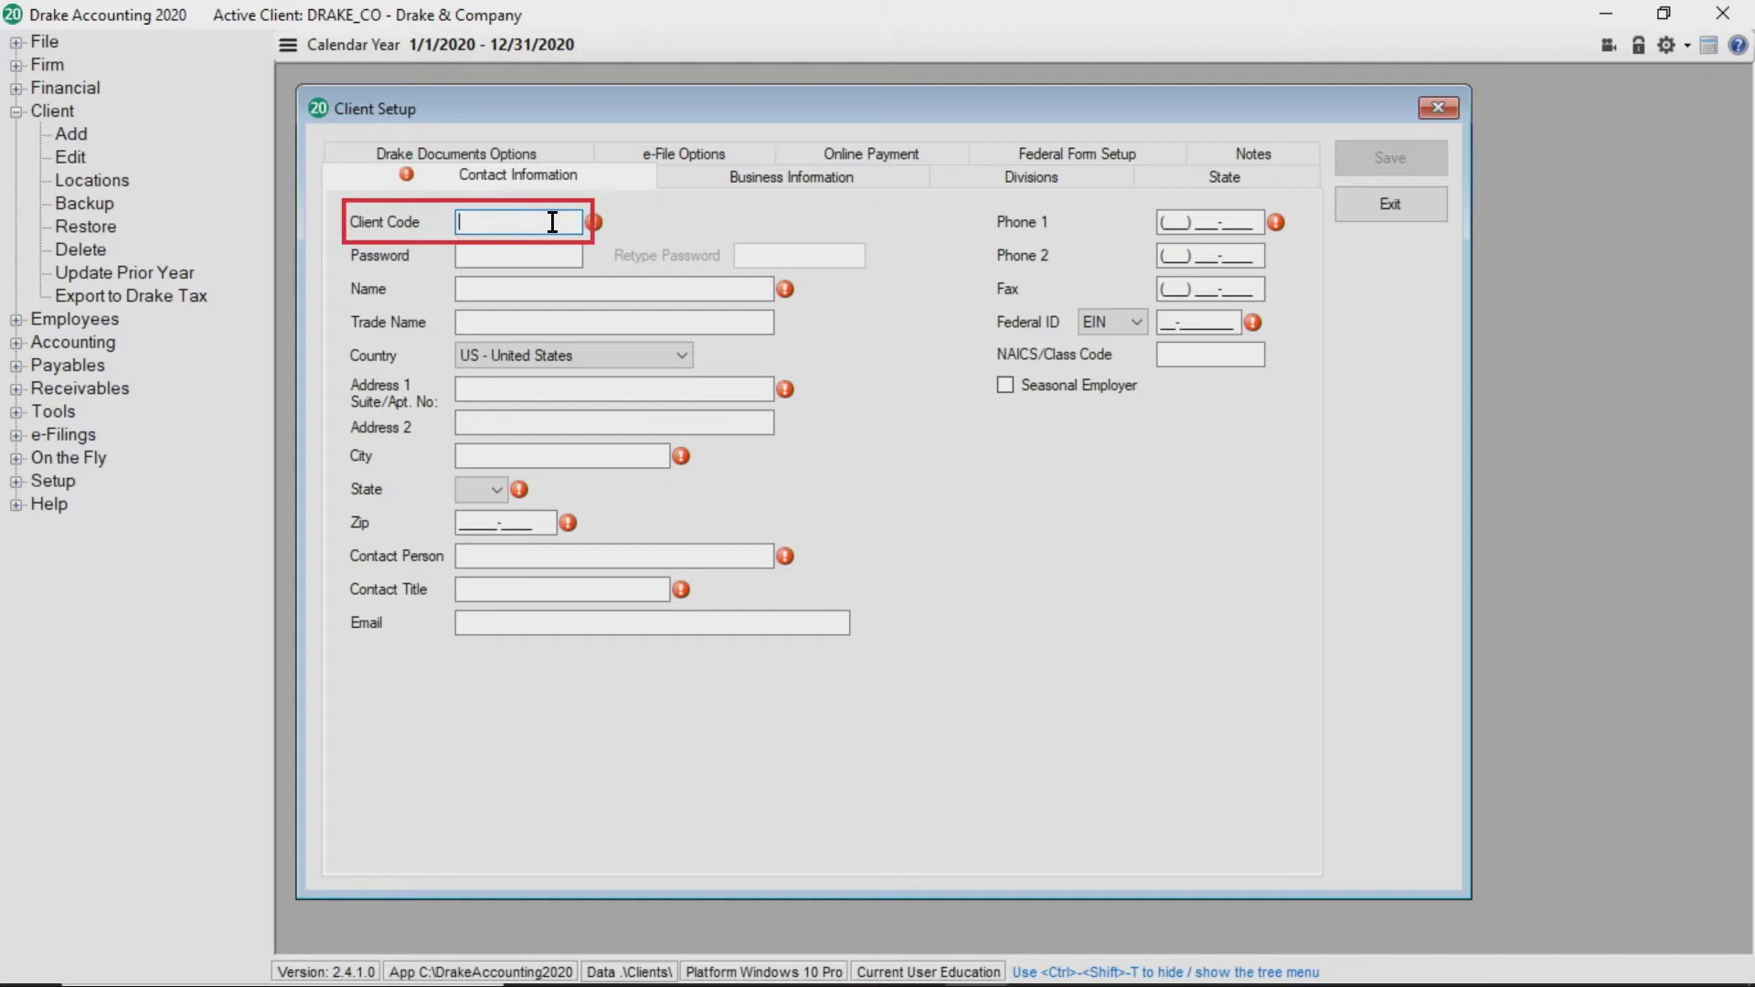
text(Cheers)
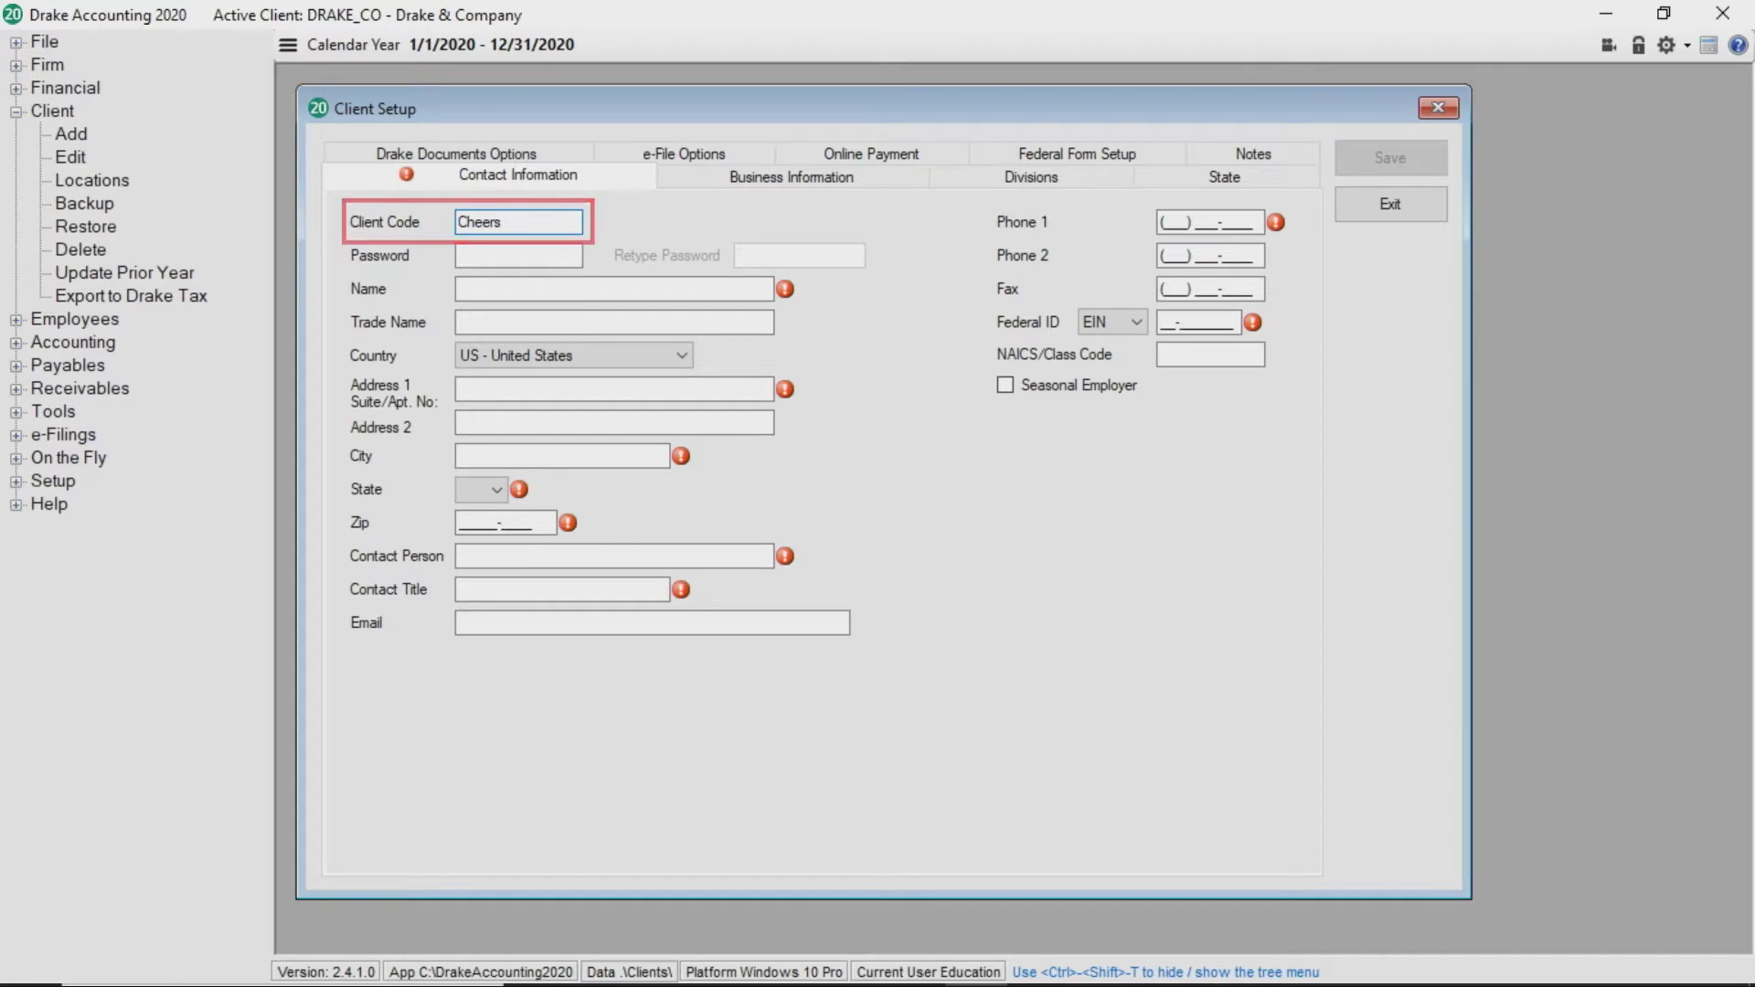
key(Tab)
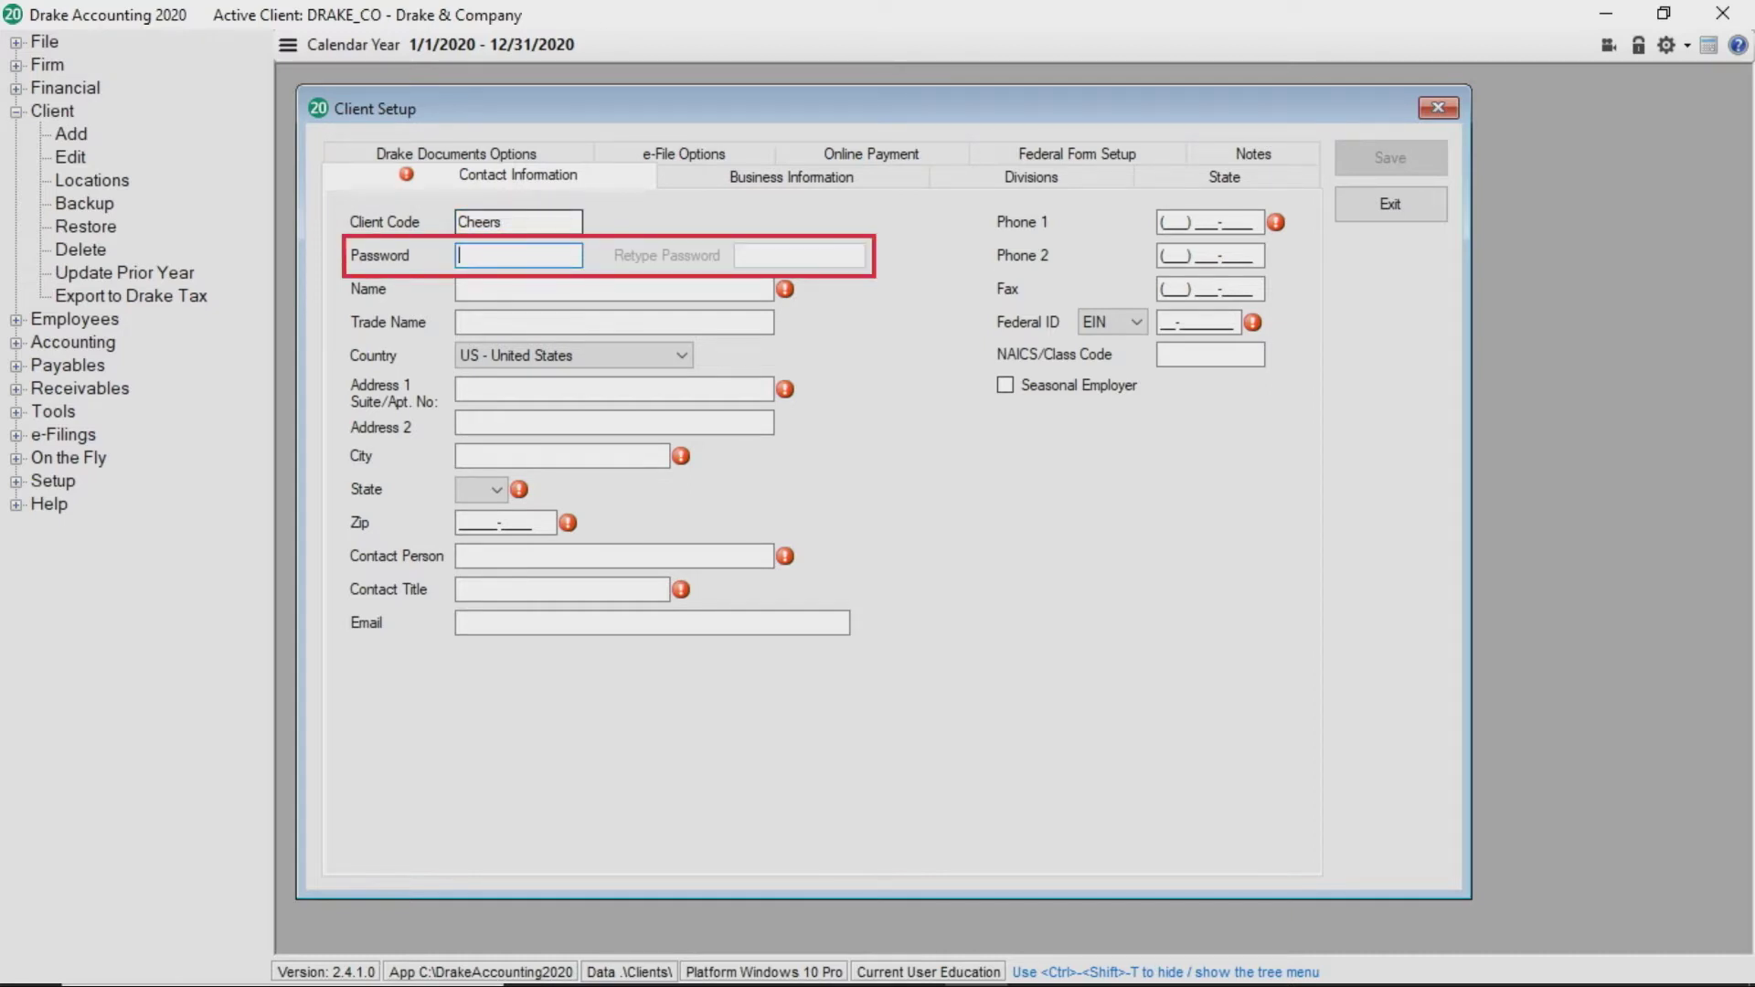
key(Tab)
text(Cheers of Franklin)
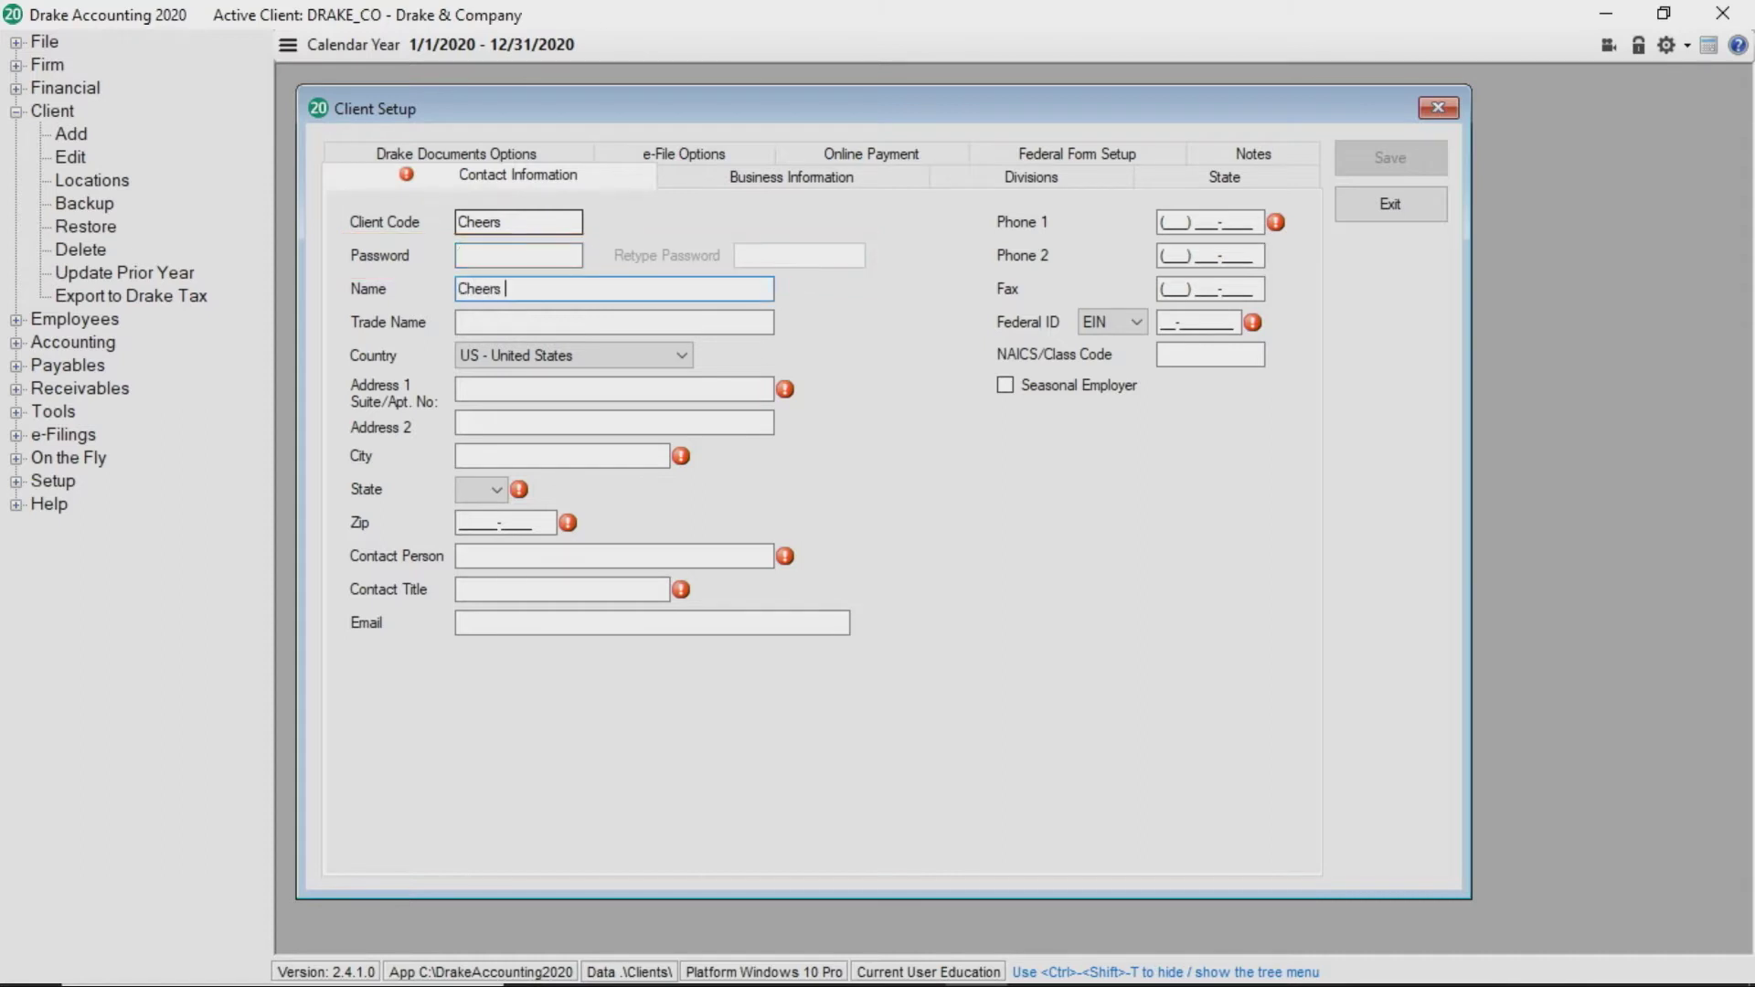
key(Tab)
key(Tab)
key(Tab)
key(Tab)
text(28734)
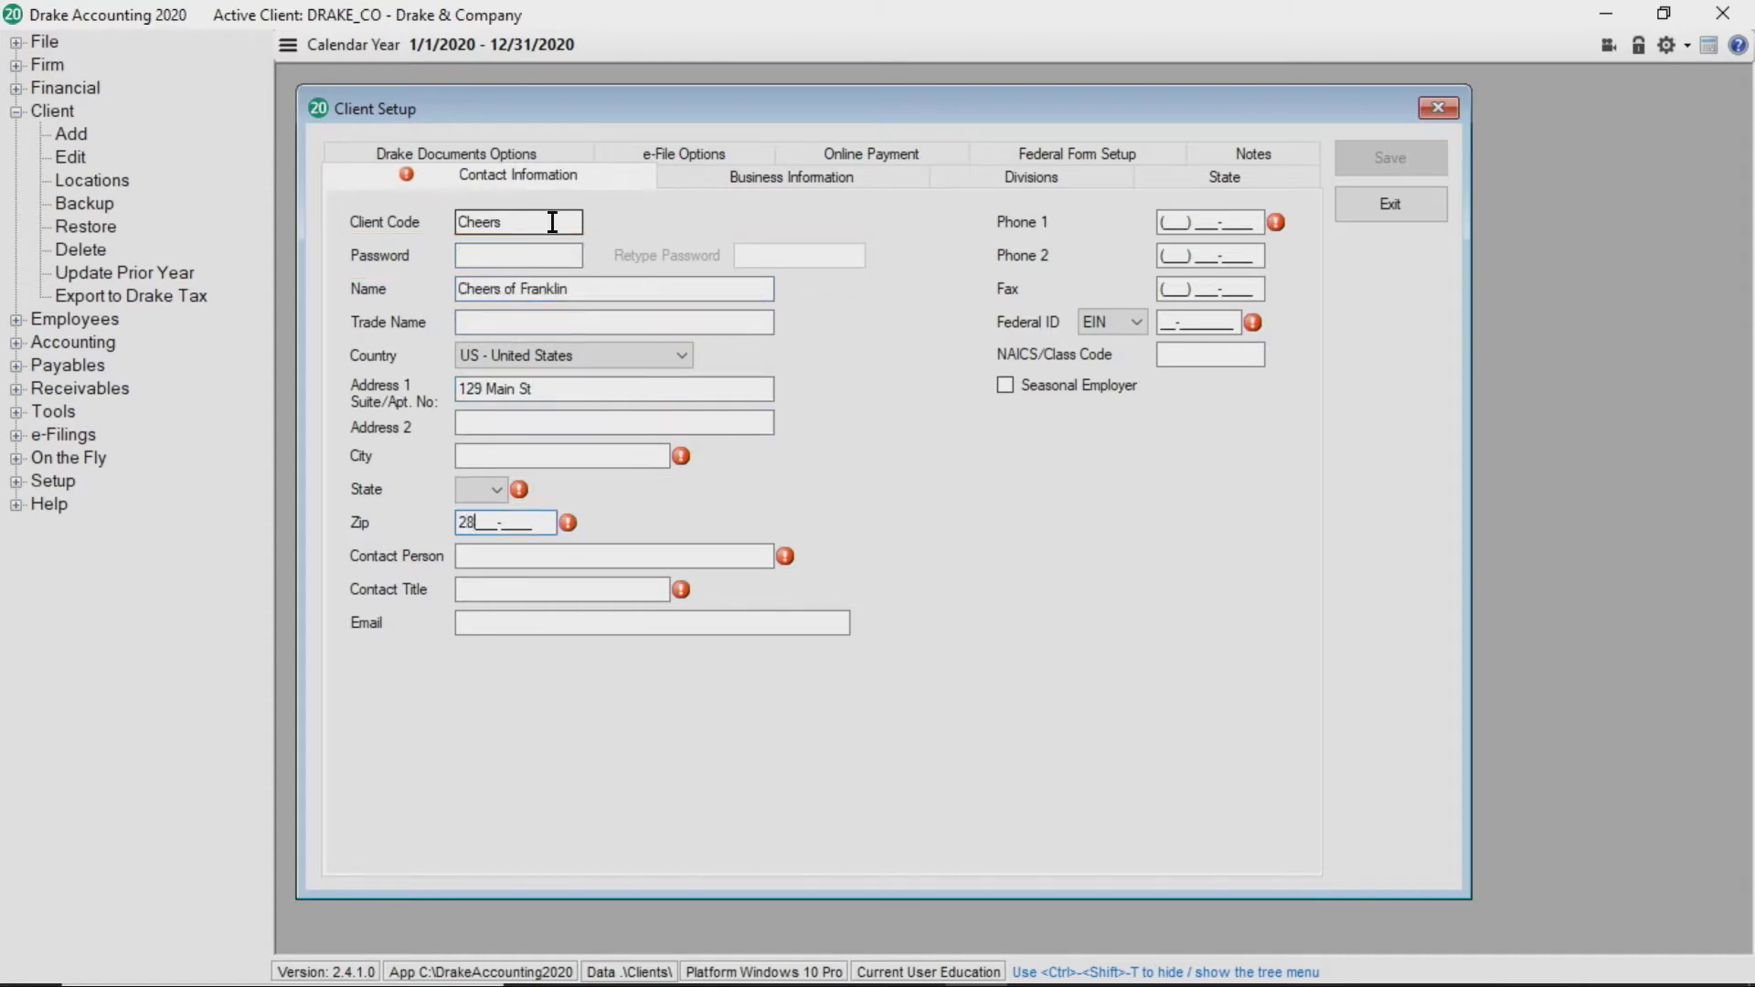
Fill in the contact person's name and the contact title President
key(Tab)
text(Sam Malone)
key(Tab)
text(President)
key(Tab)
Enter the client's main phone number
text(8285551234)
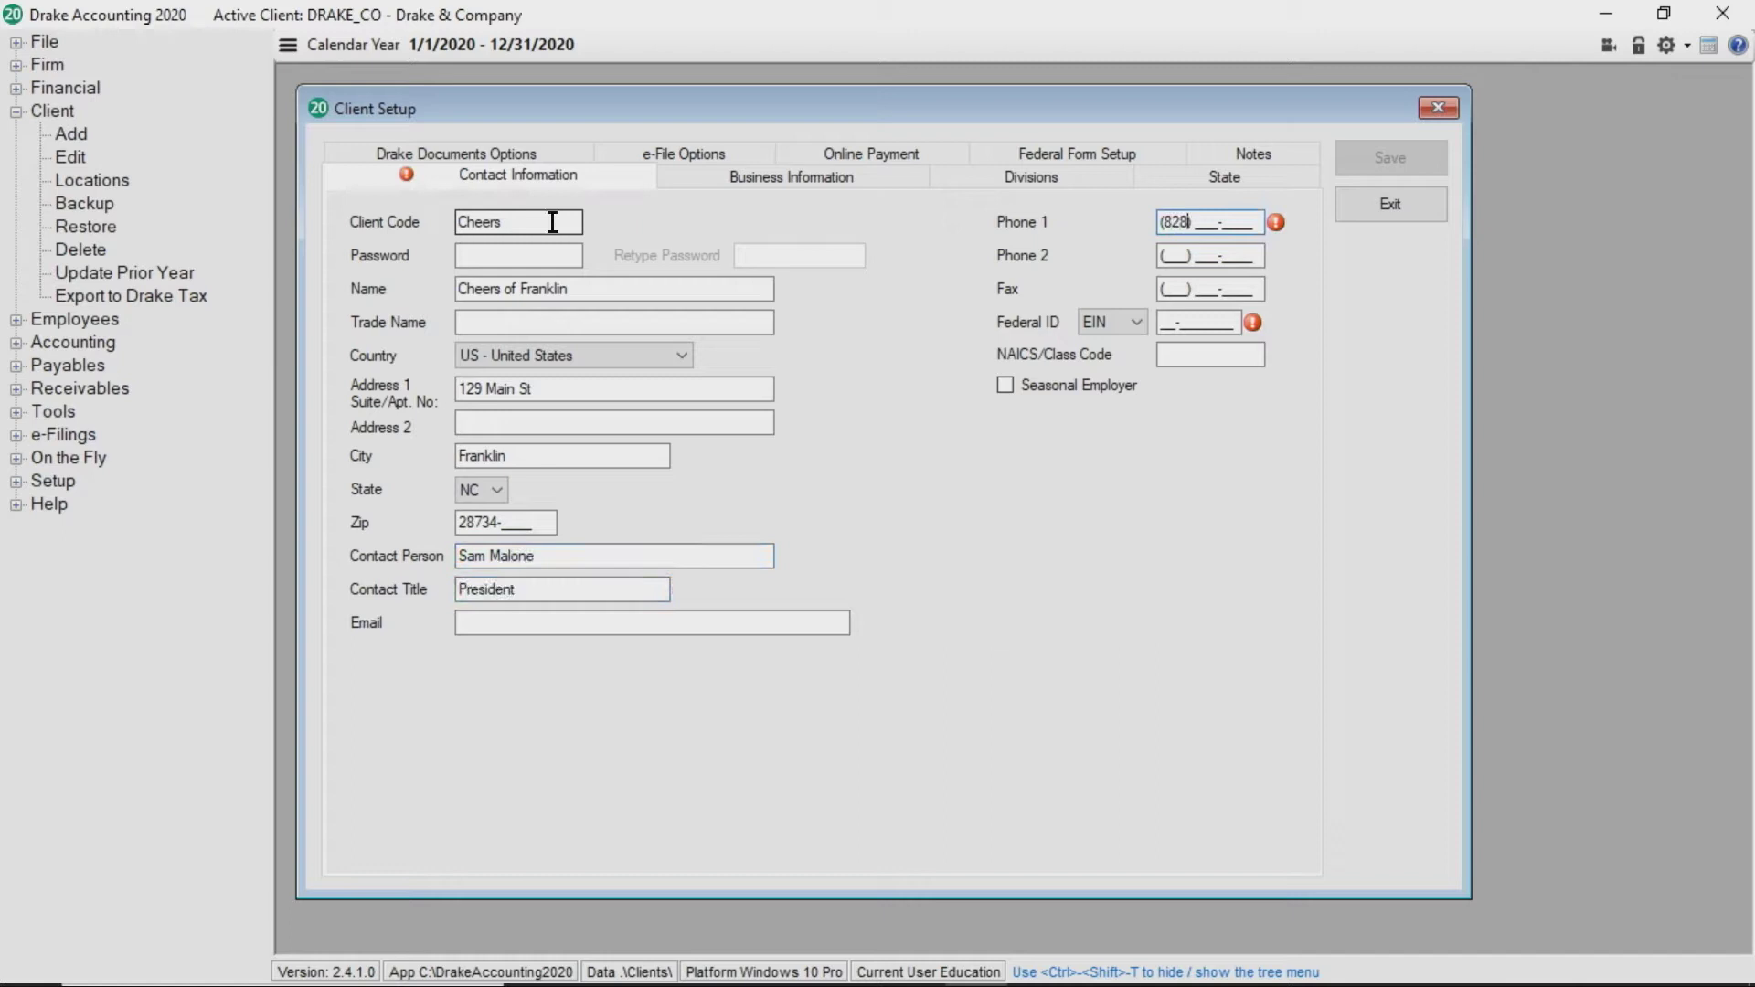
click(640, 180)
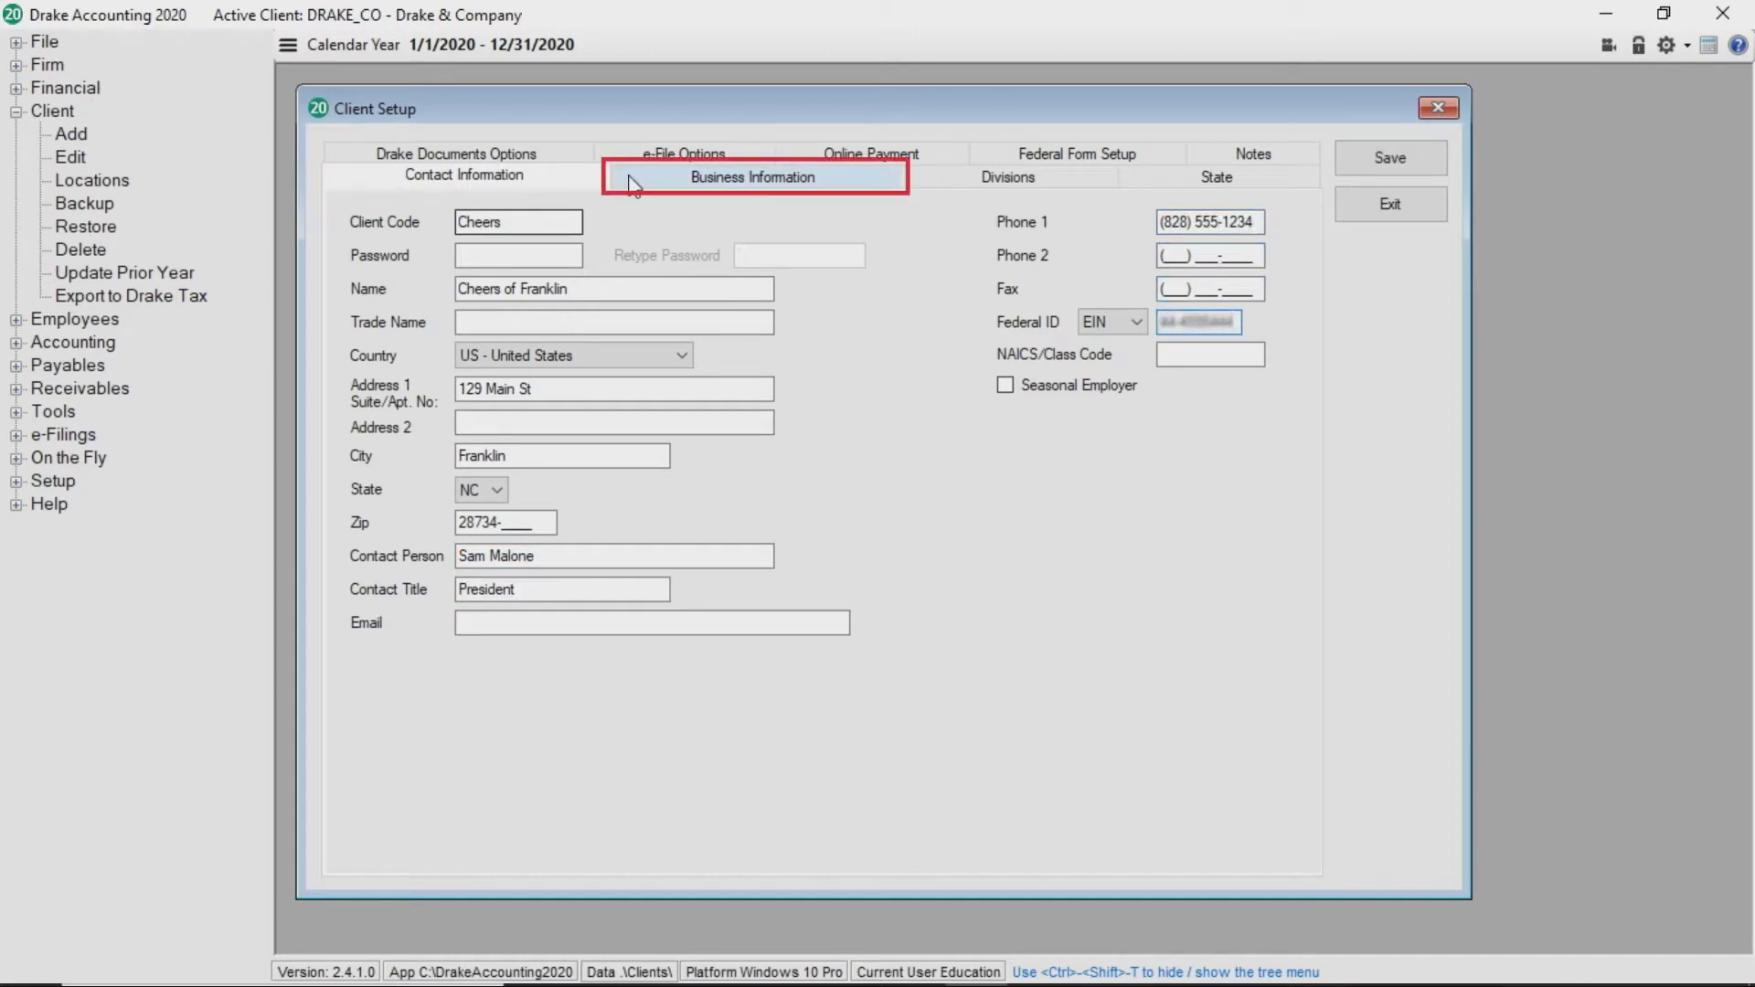
click(642, 181)
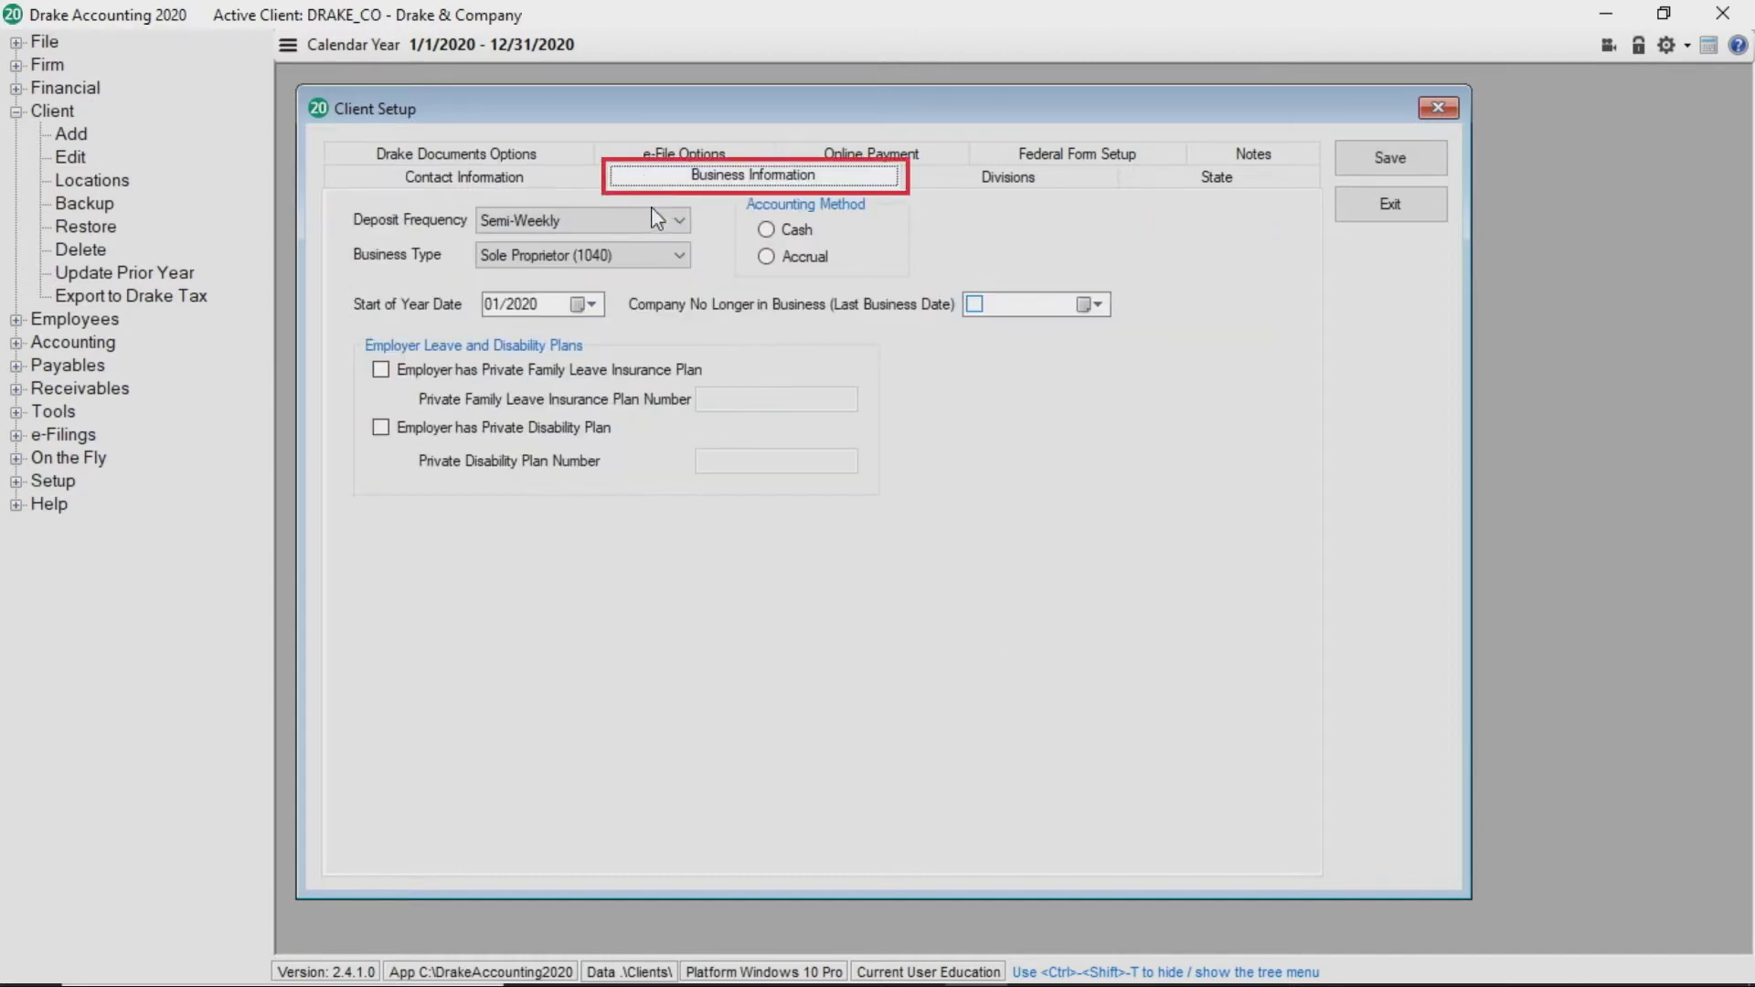
Keep Semi-Weekly deposits, set business type S - Corporation (1120S), and choose Cash accounting
click(681, 221)
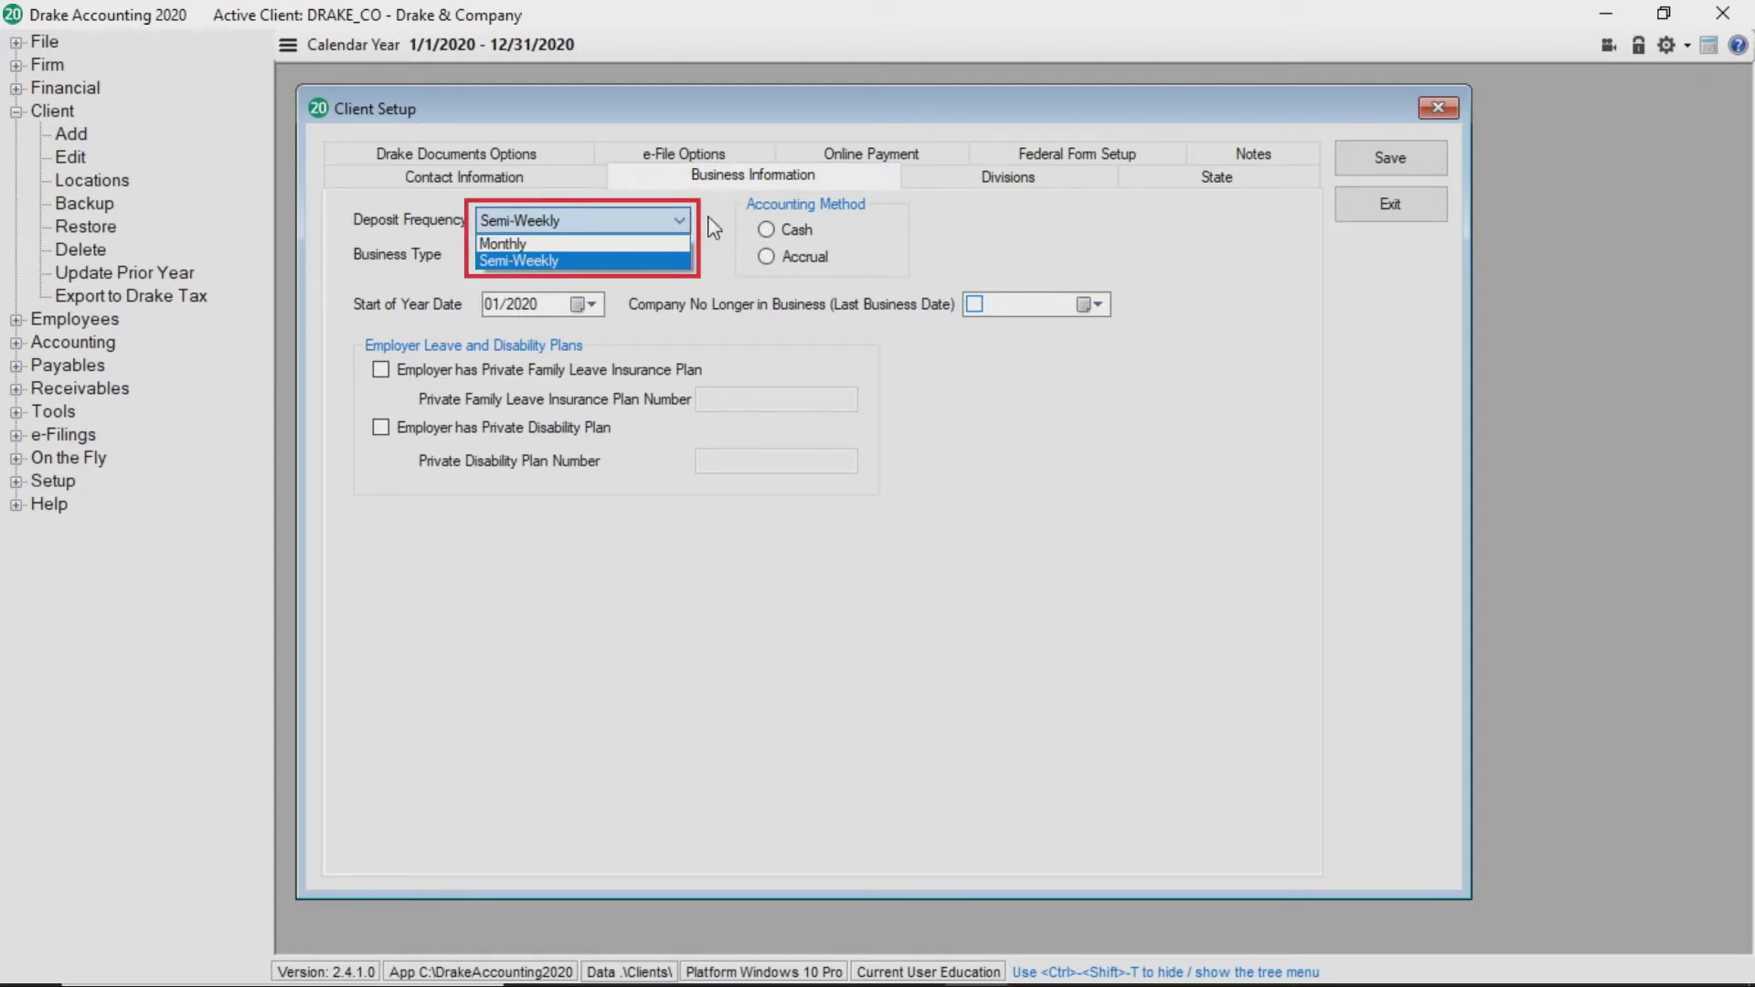
click(714, 228)
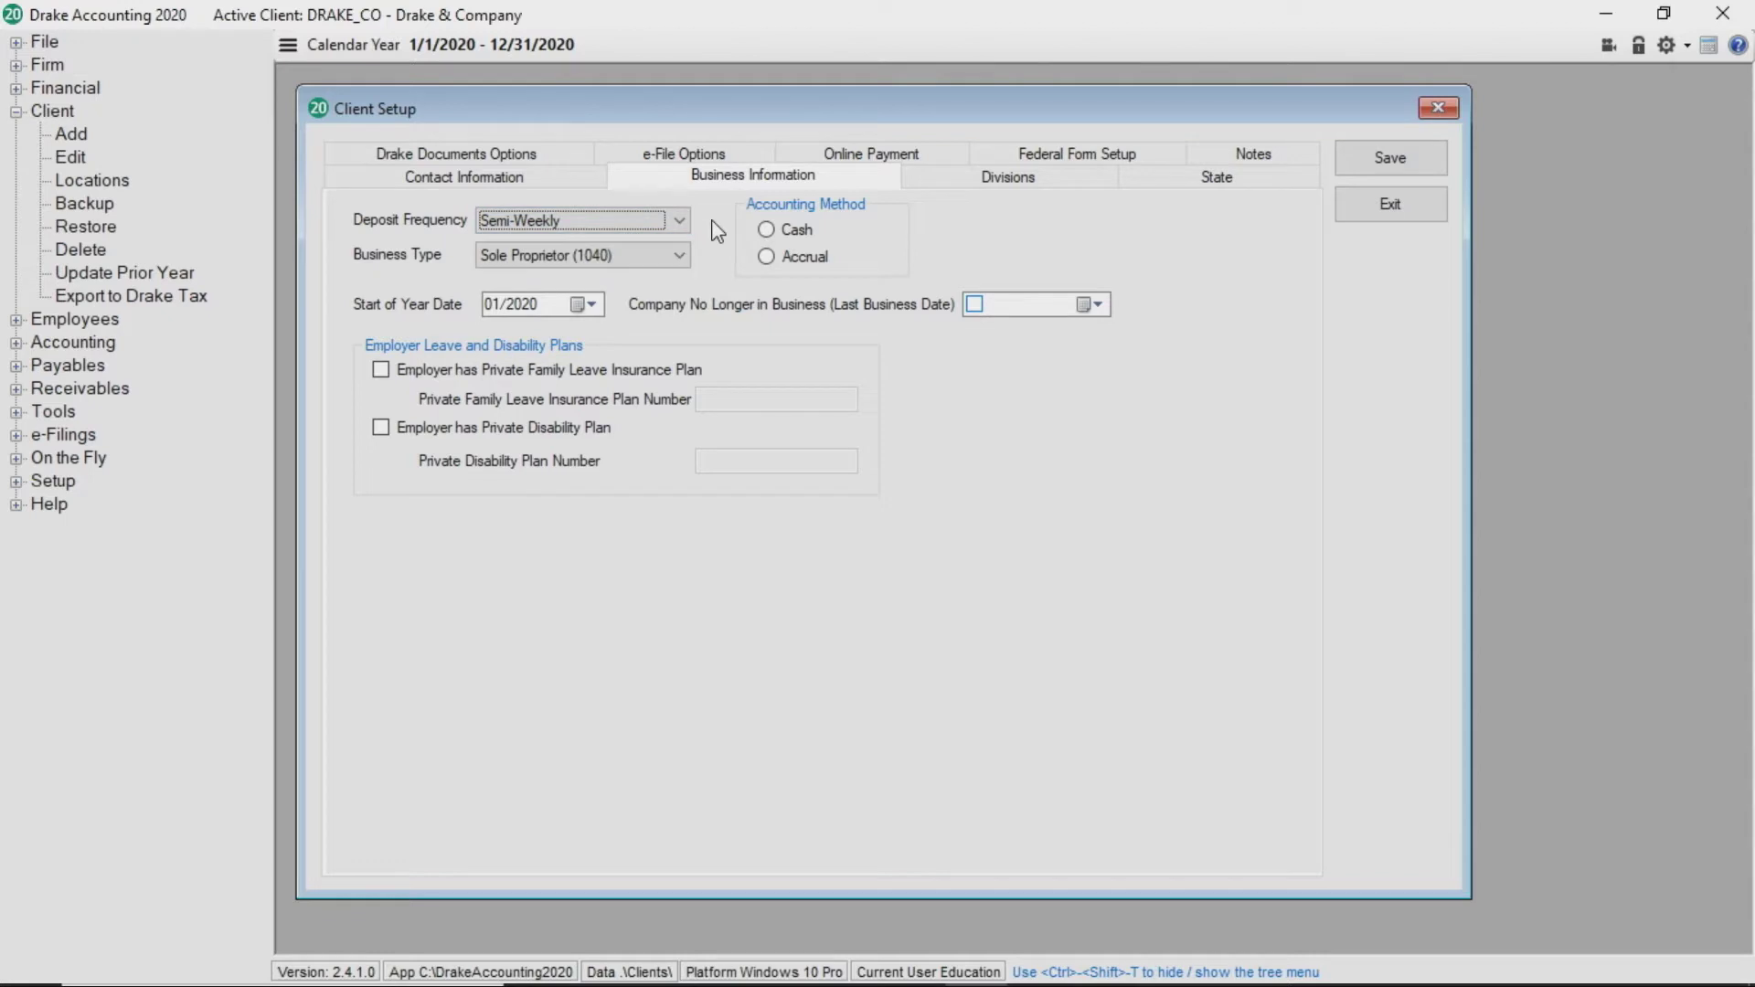
click(678, 255)
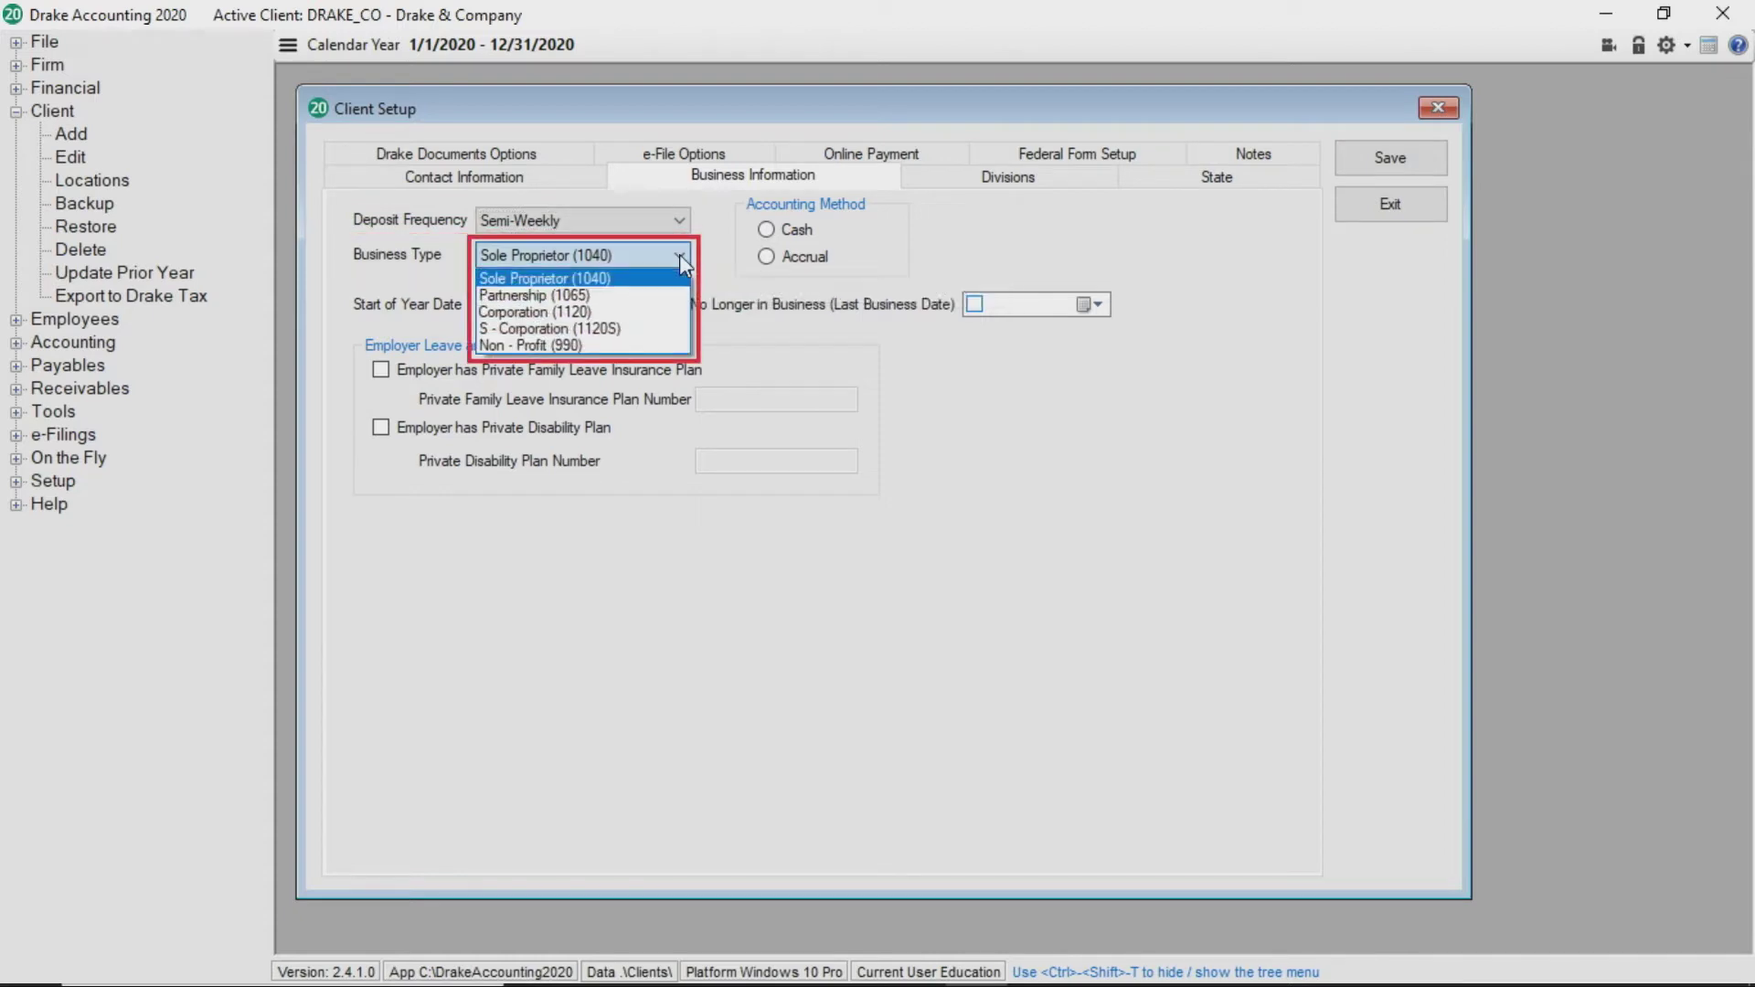
click(644, 331)
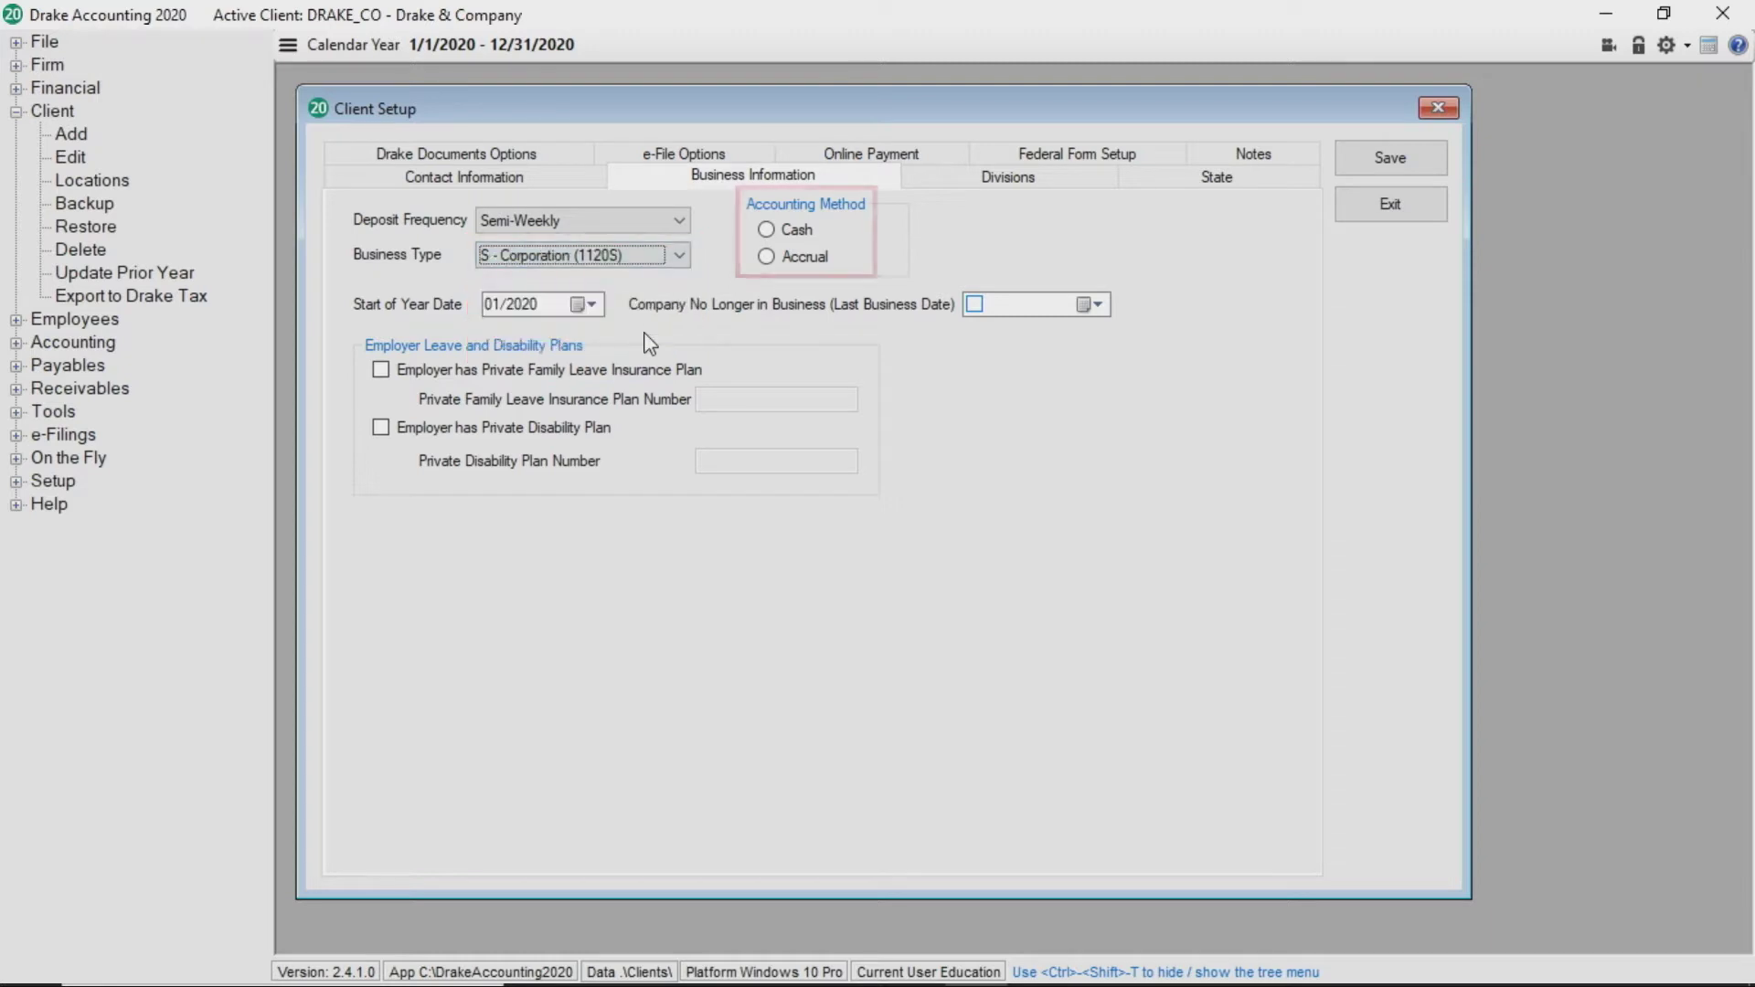
click(766, 231)
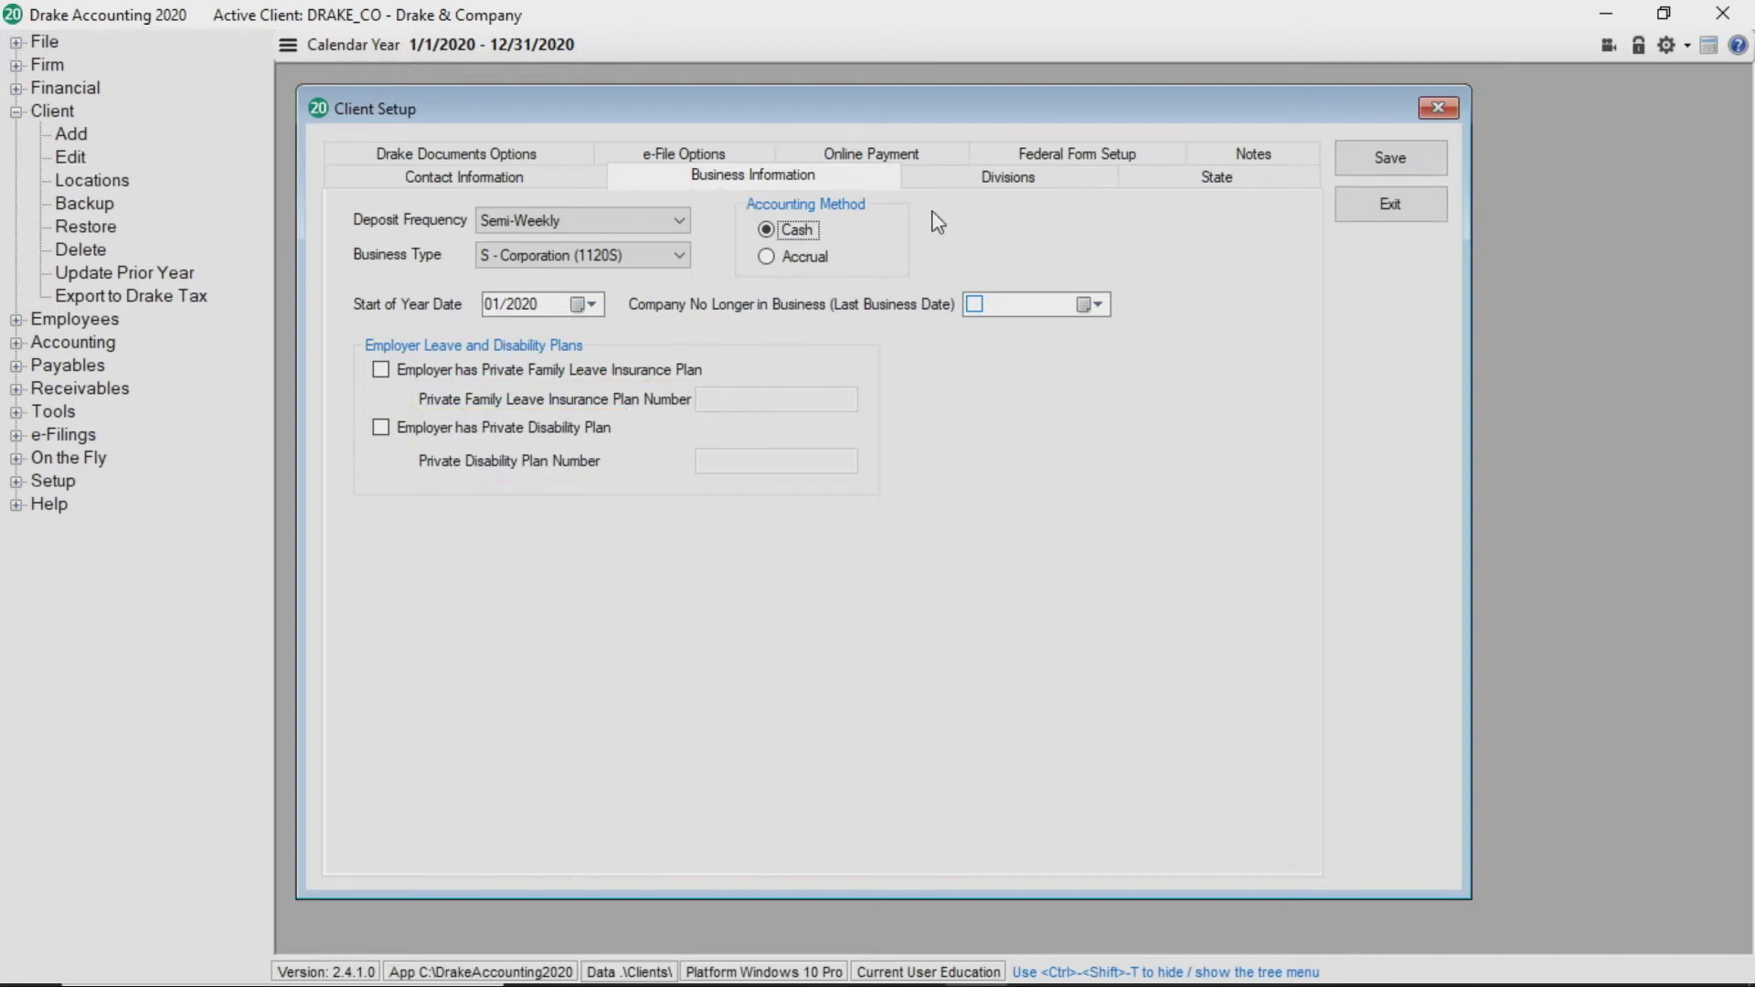
Add a division with code BOH titled Kitchen
click(975, 183)
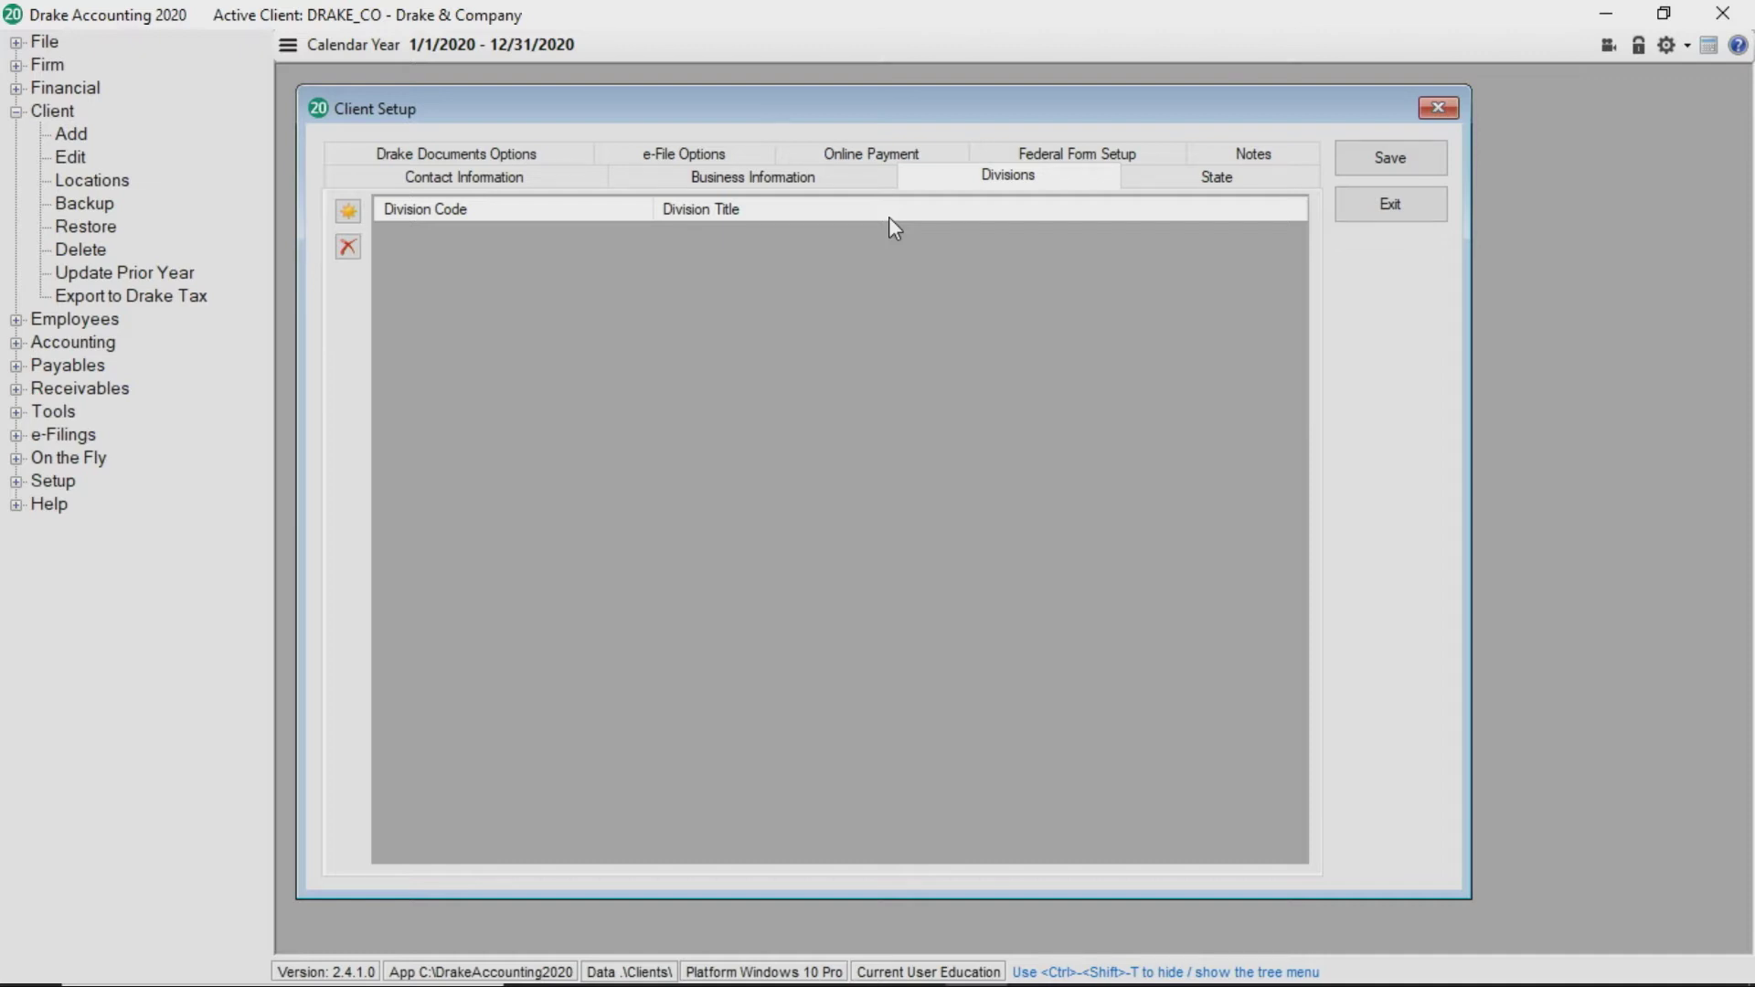
click(349, 213)
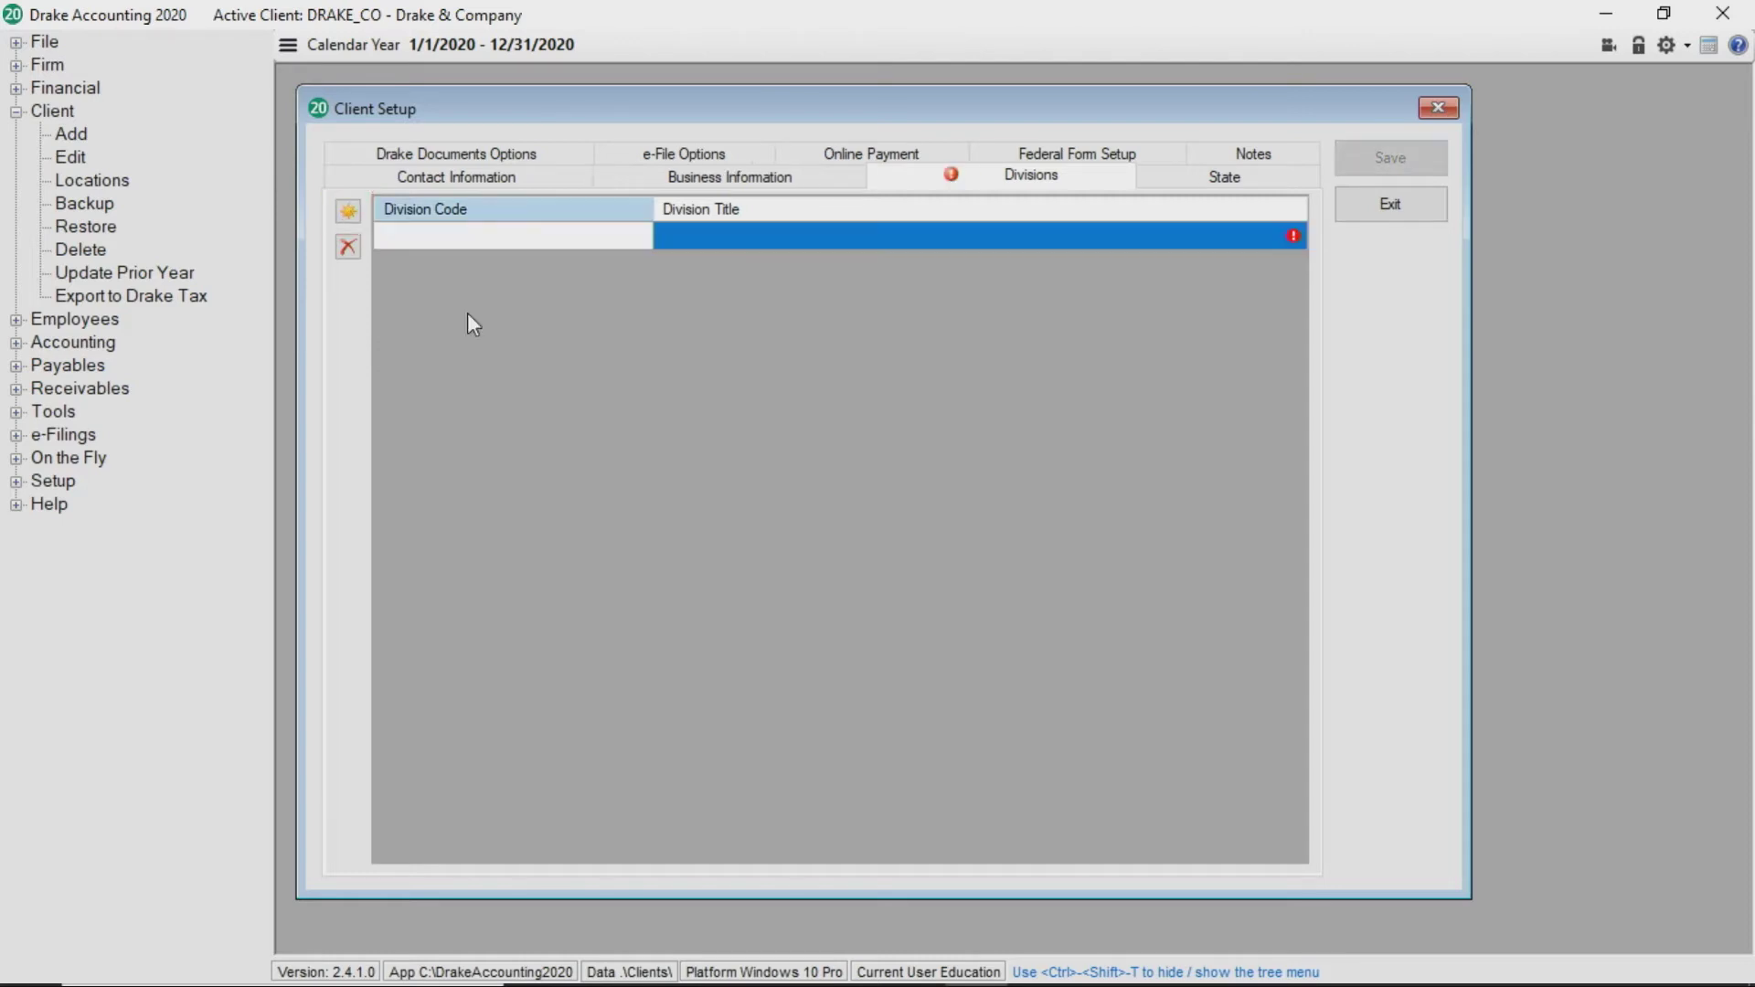
text(BOH)
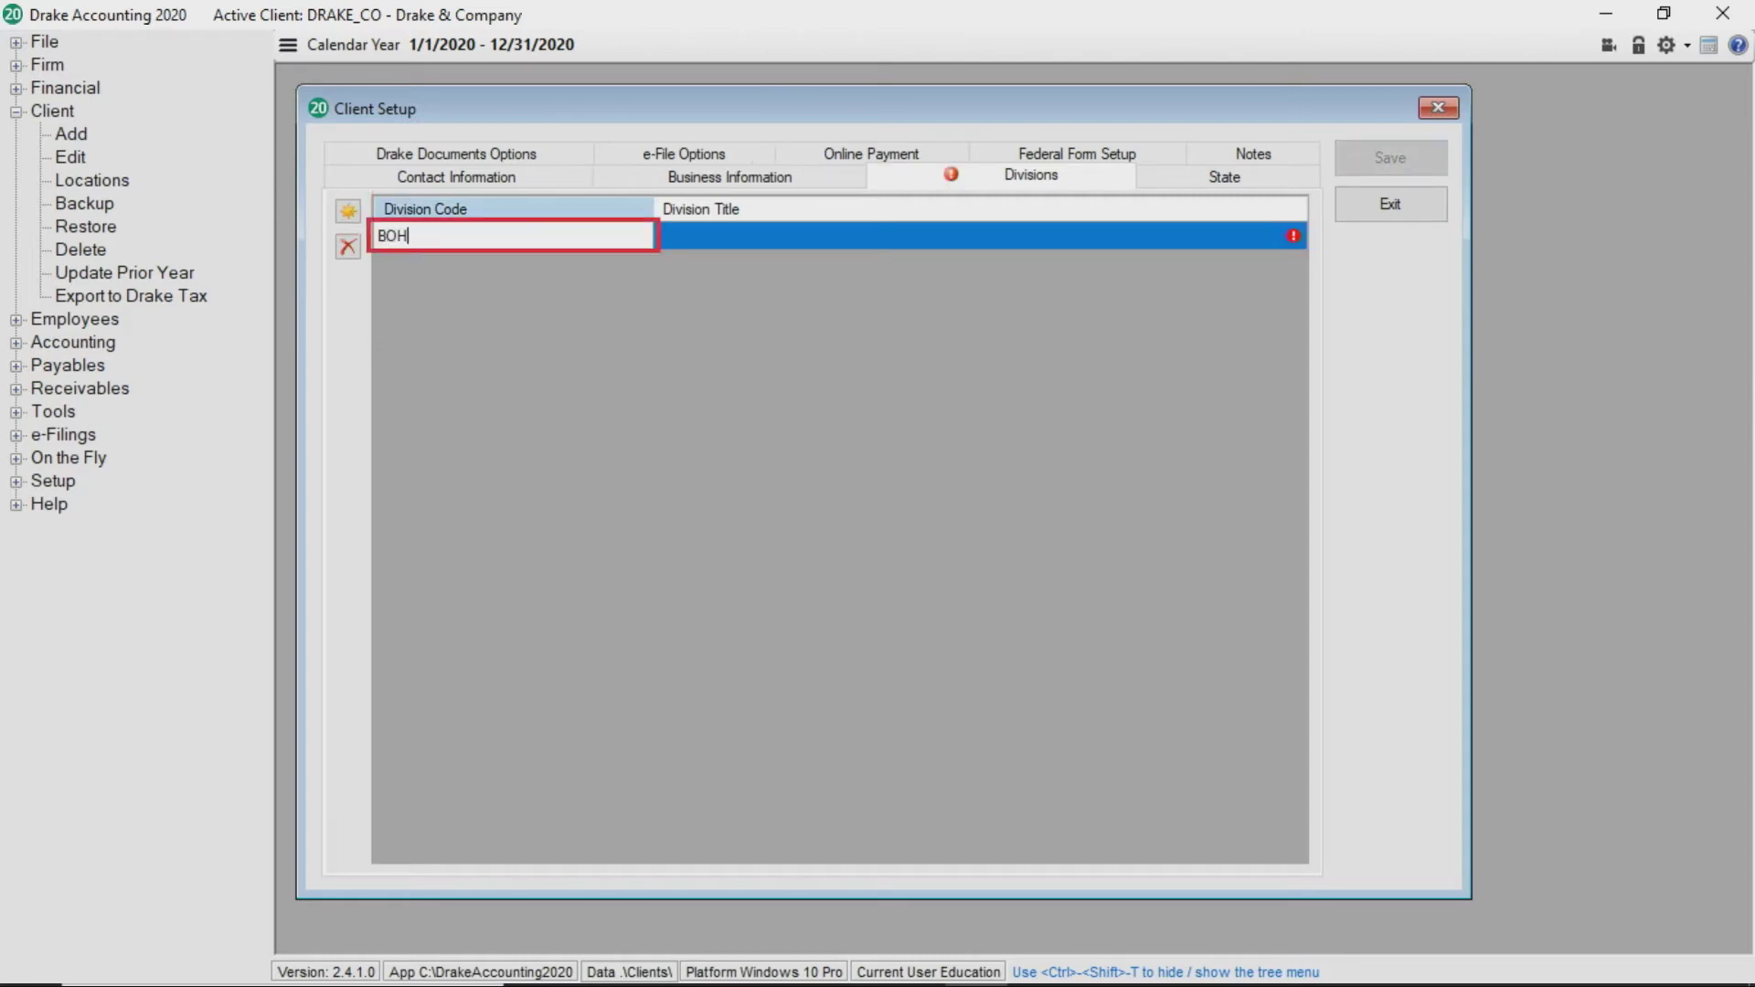
key(Return)
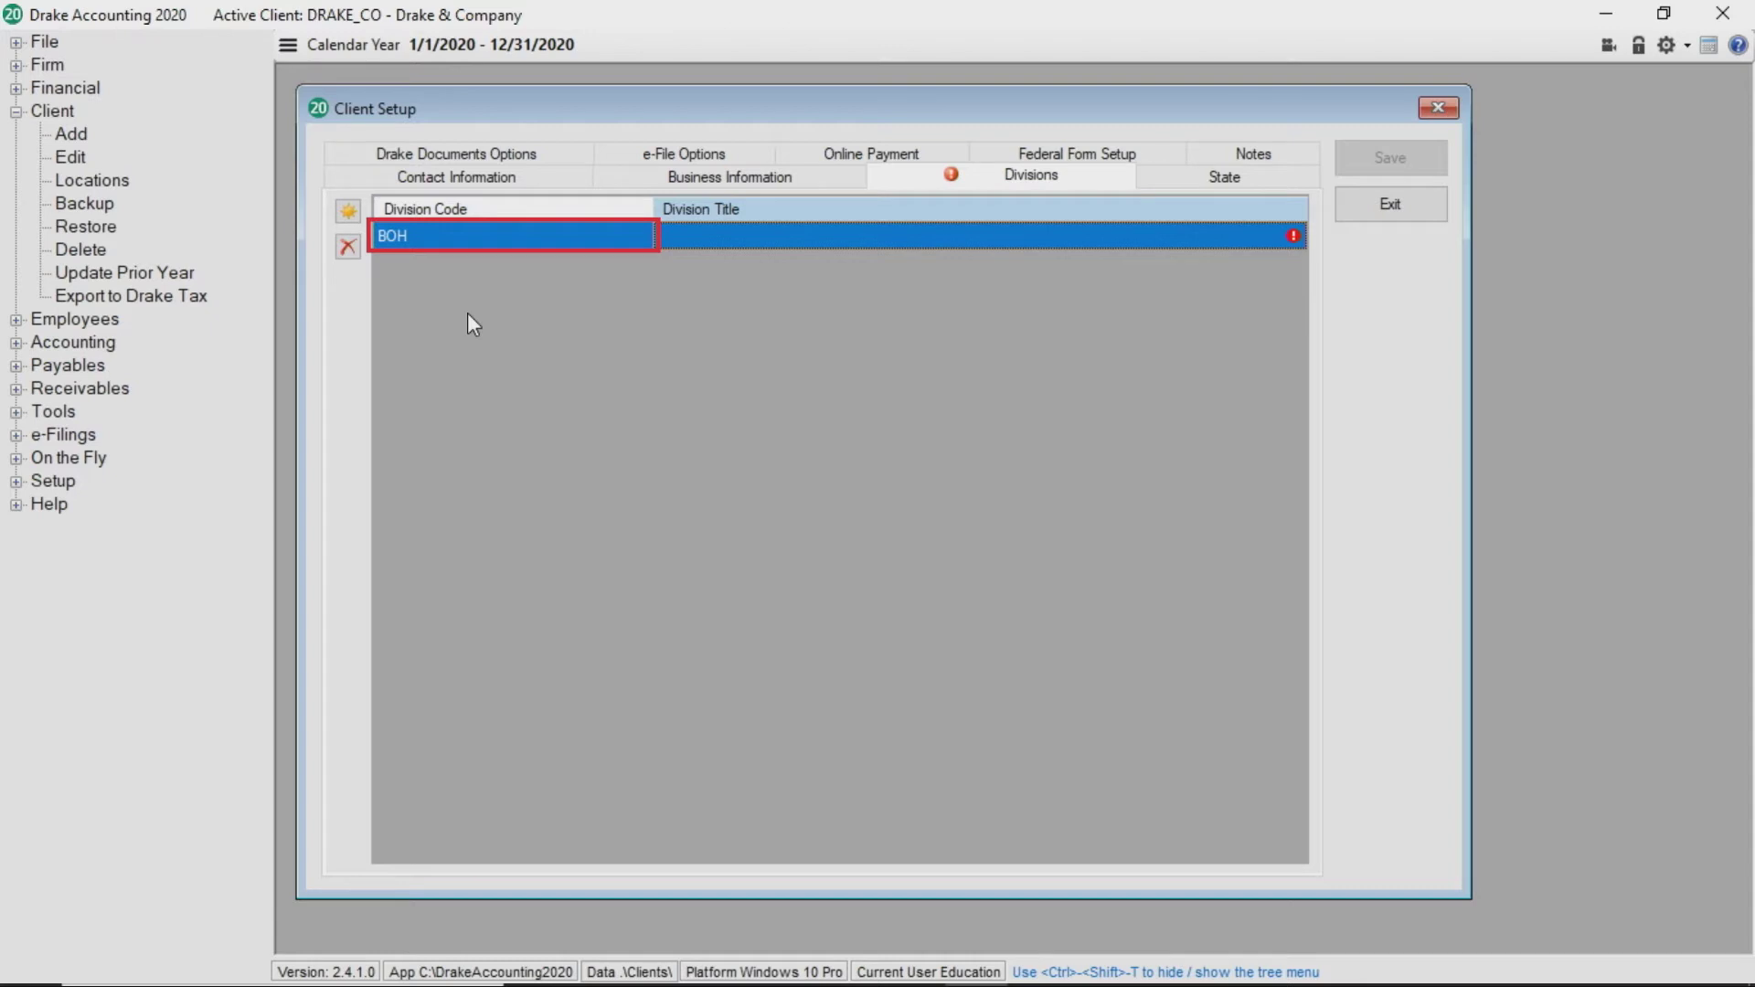
key(Tab)
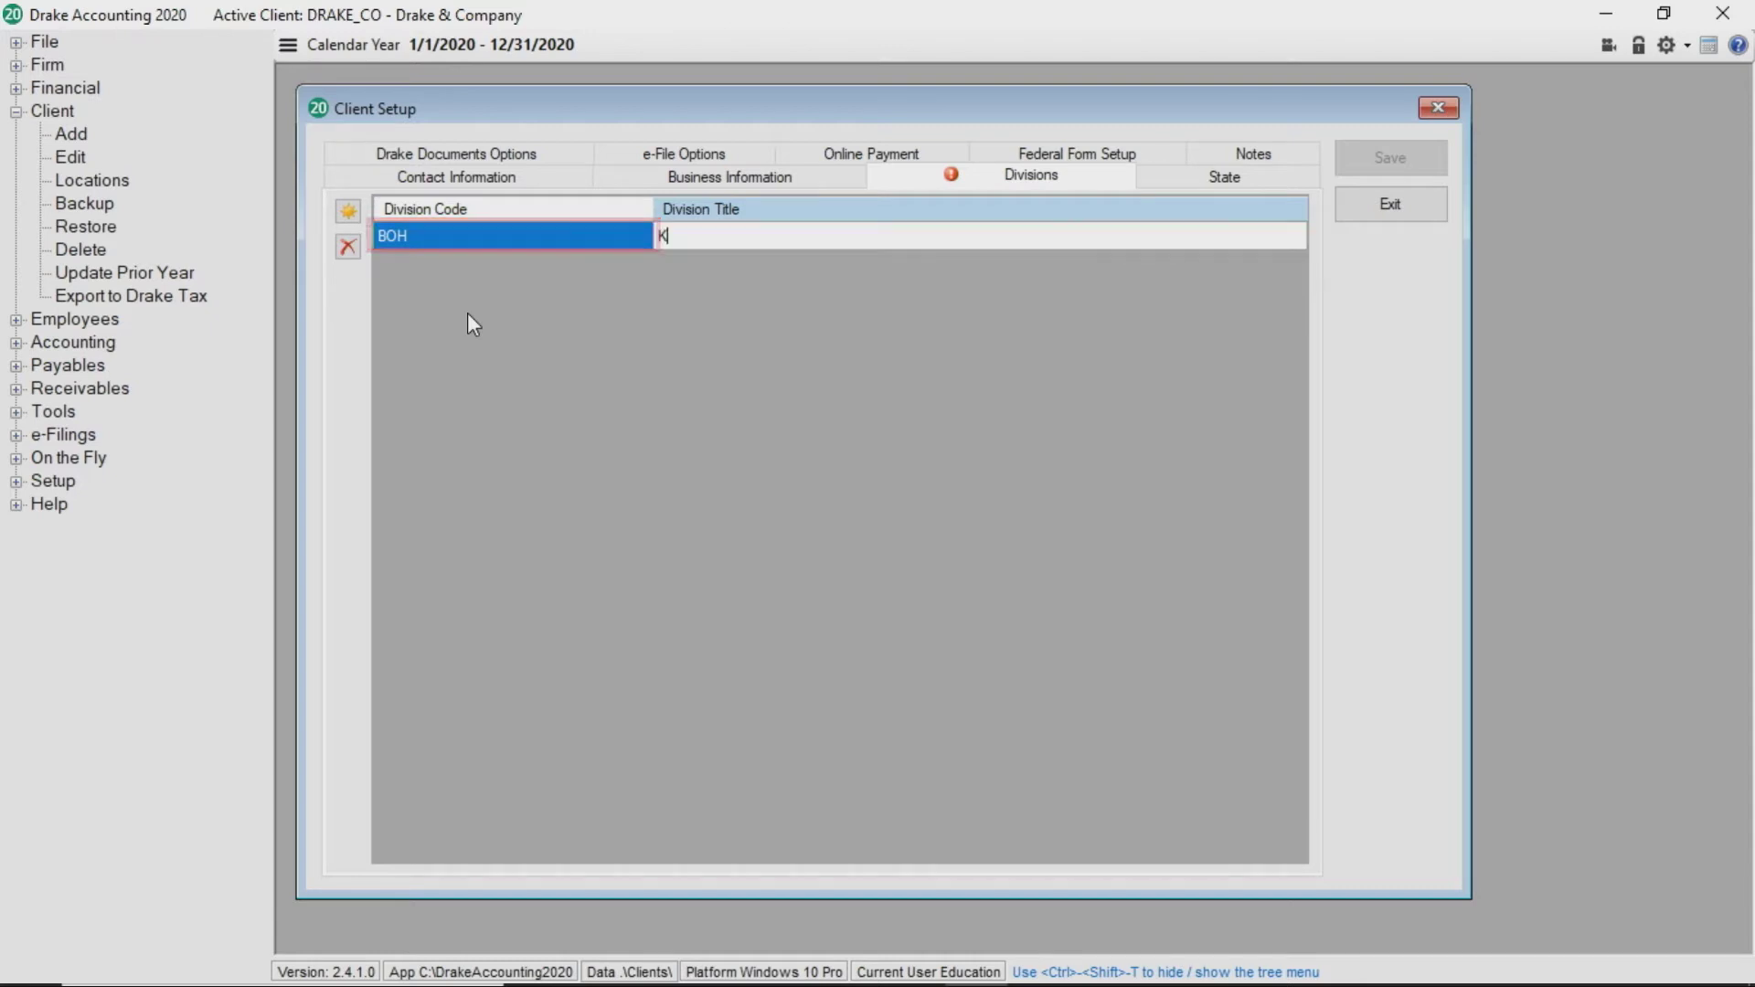
text(Kitchen)
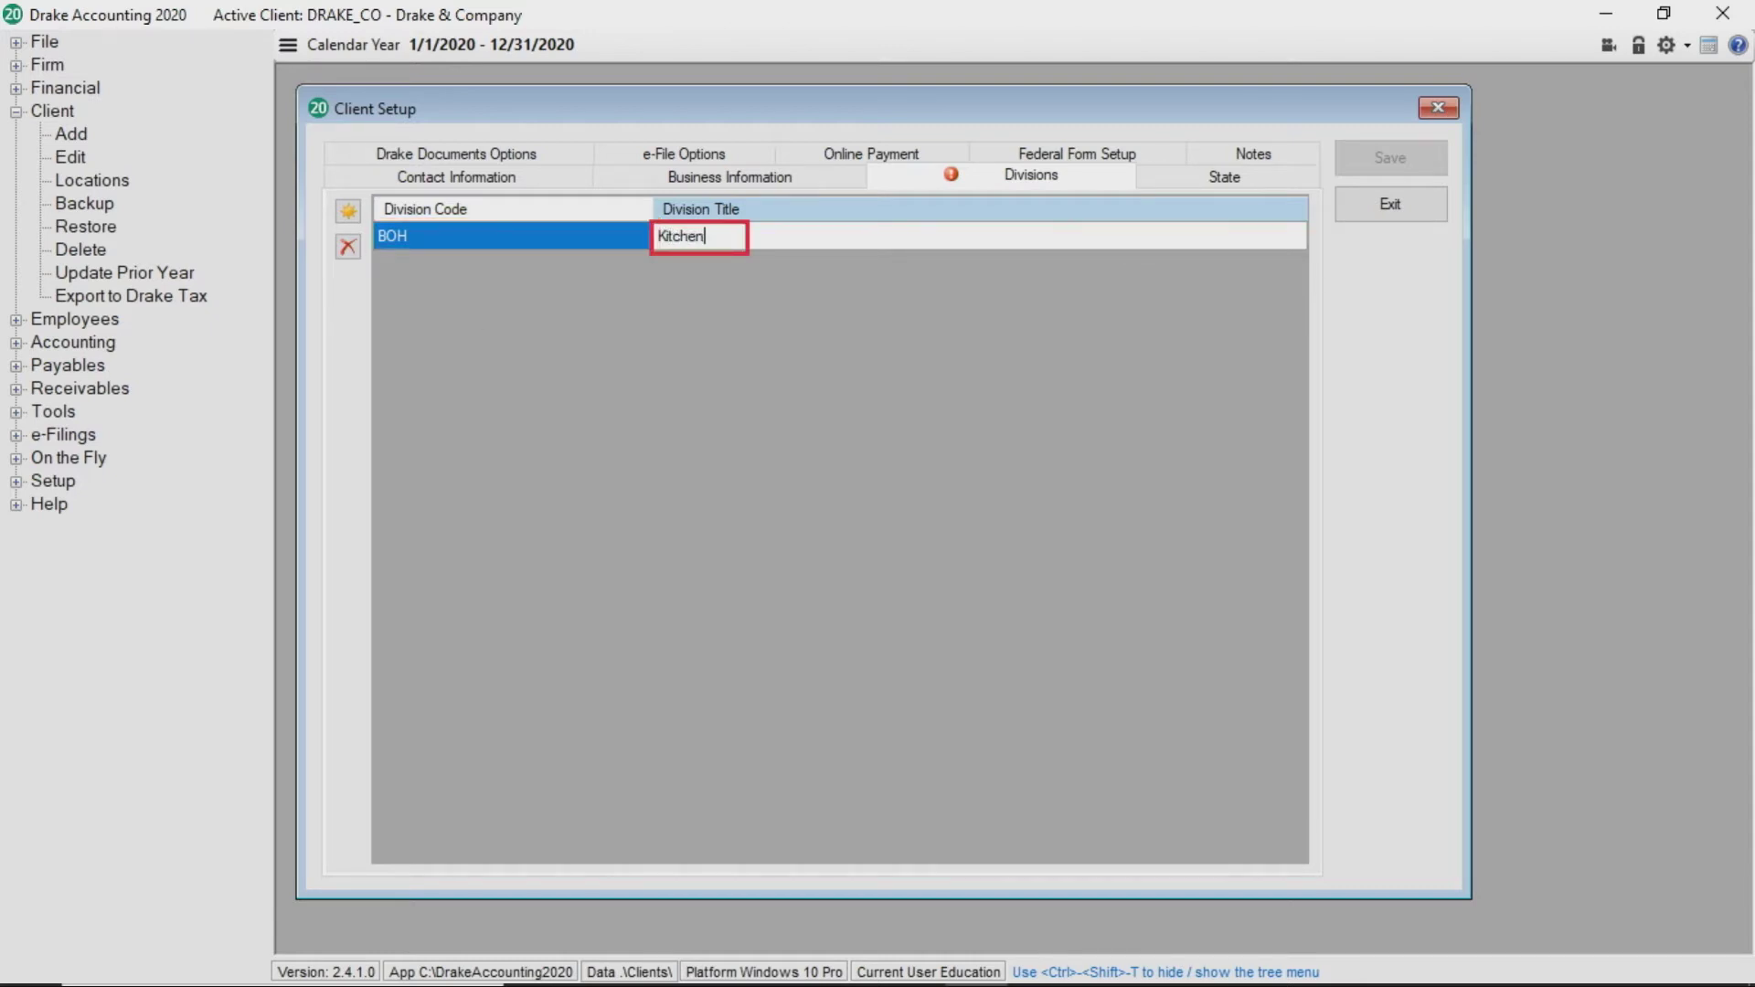
key(Return)
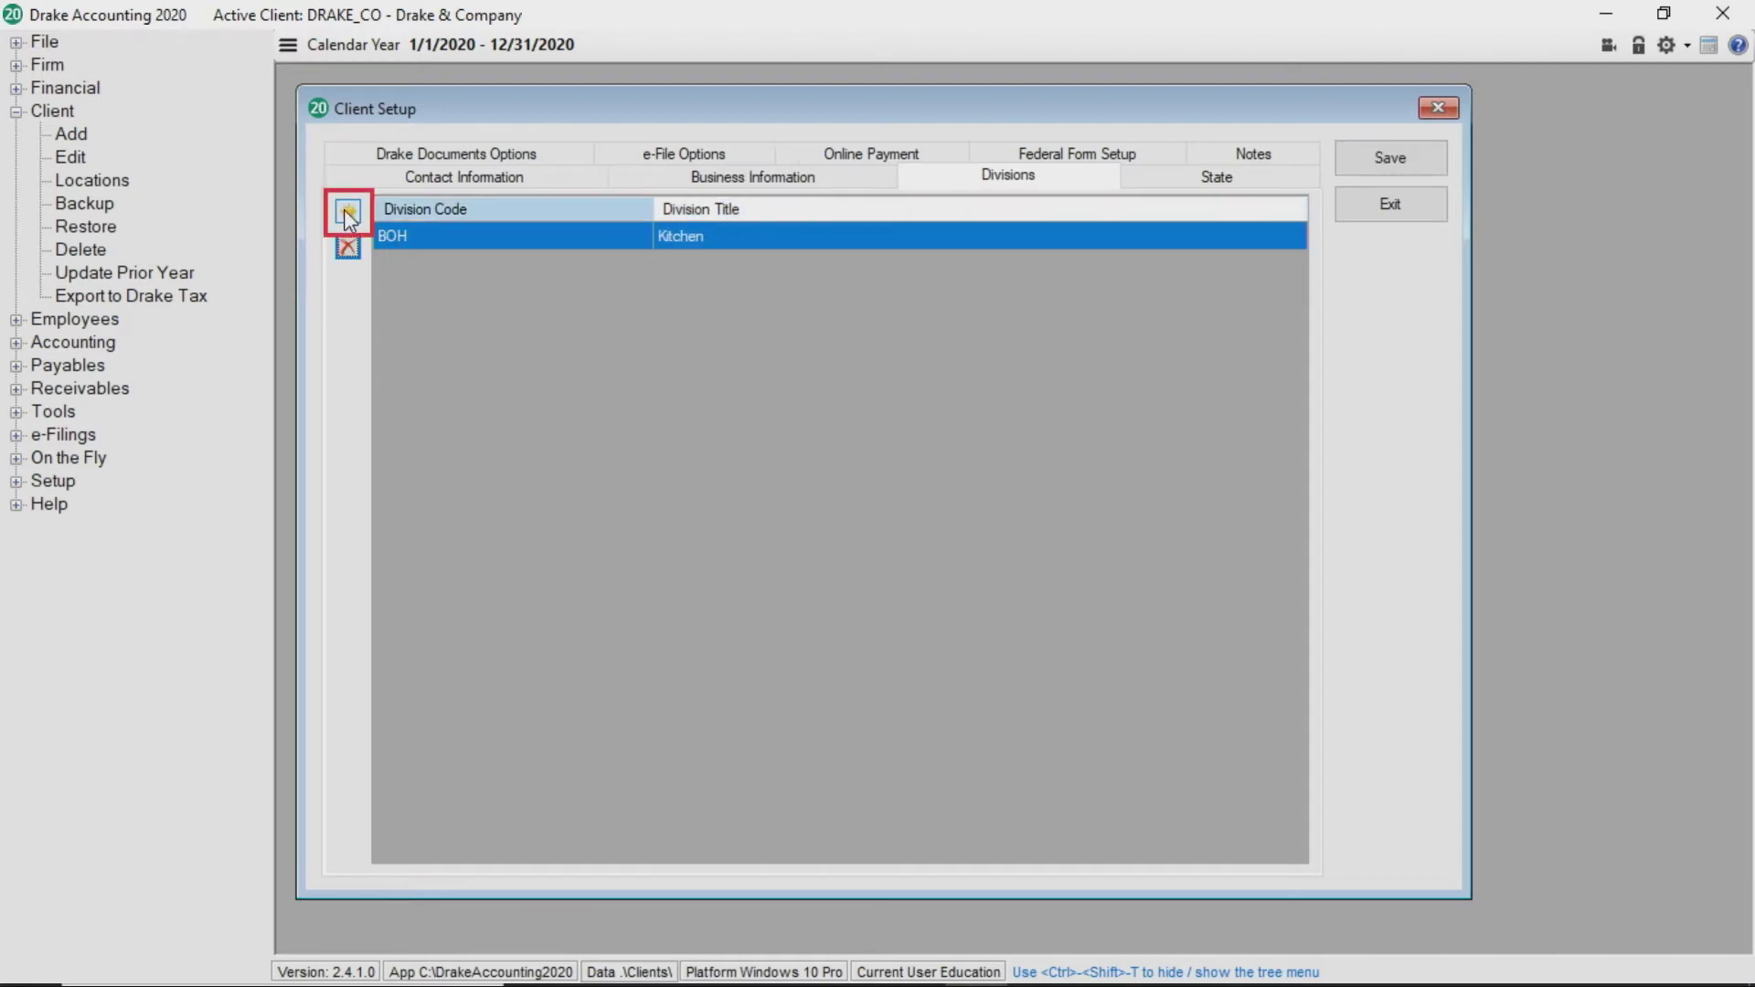
Add a blank division row, then delete it after confirming with Yes
key(ctrl+n)
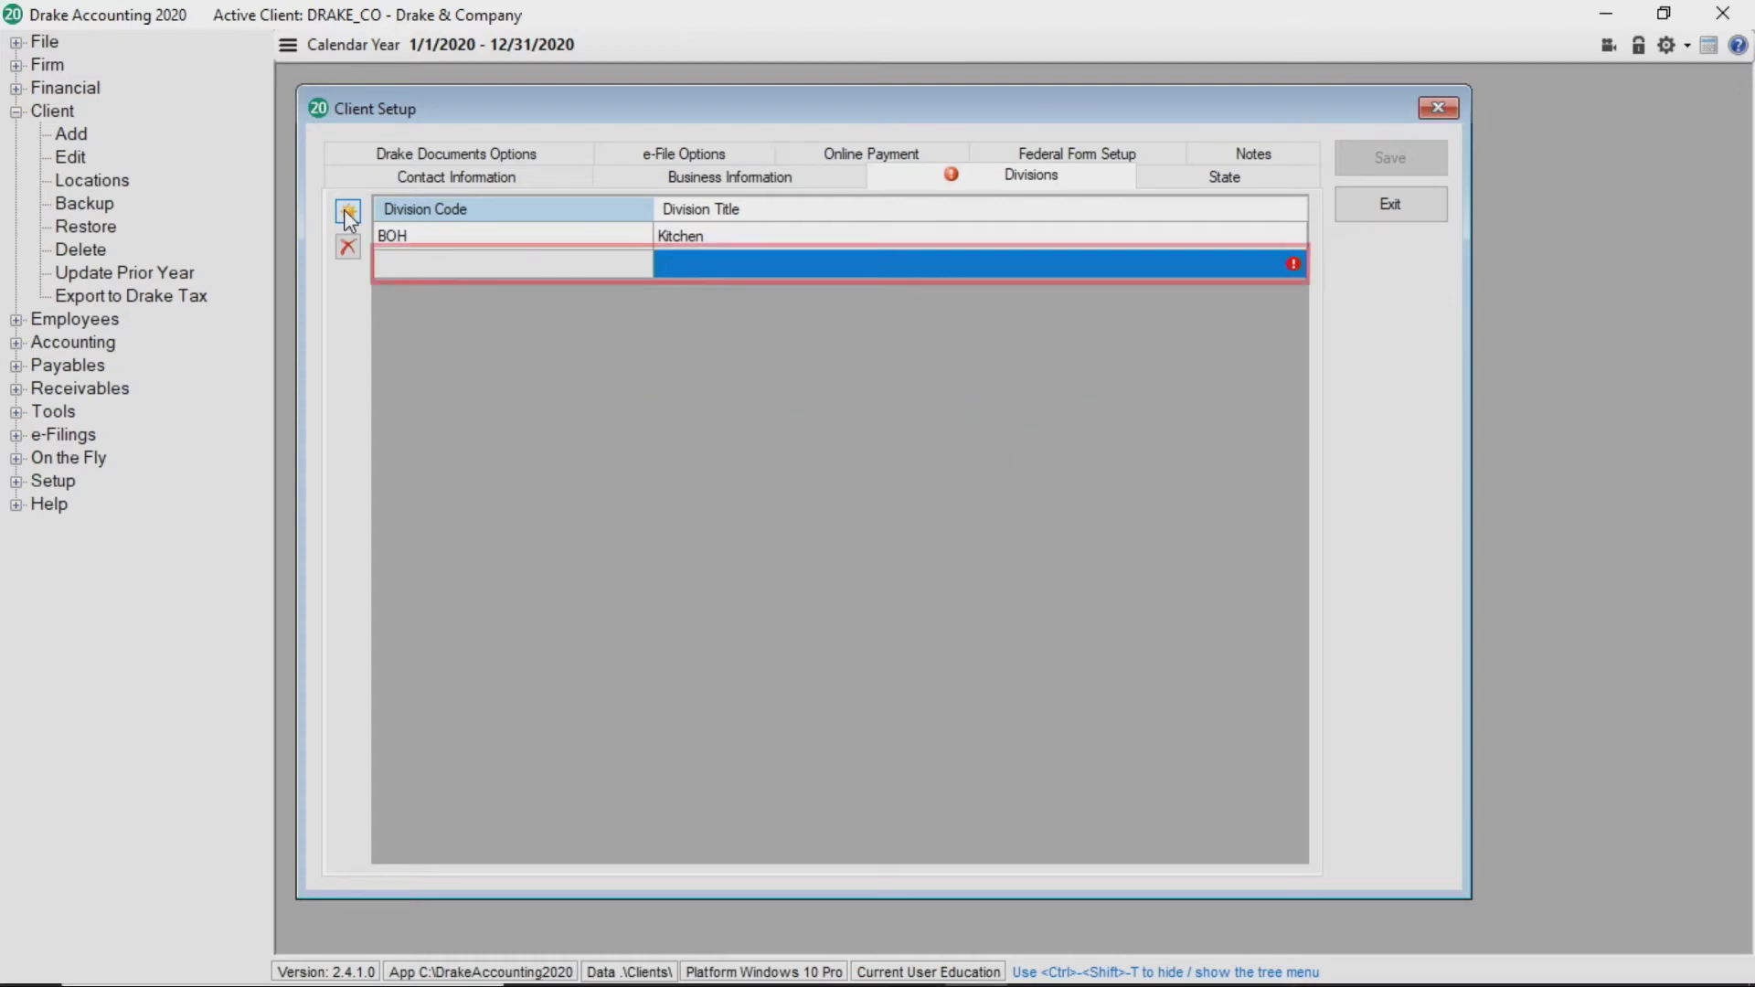
click(347, 246)
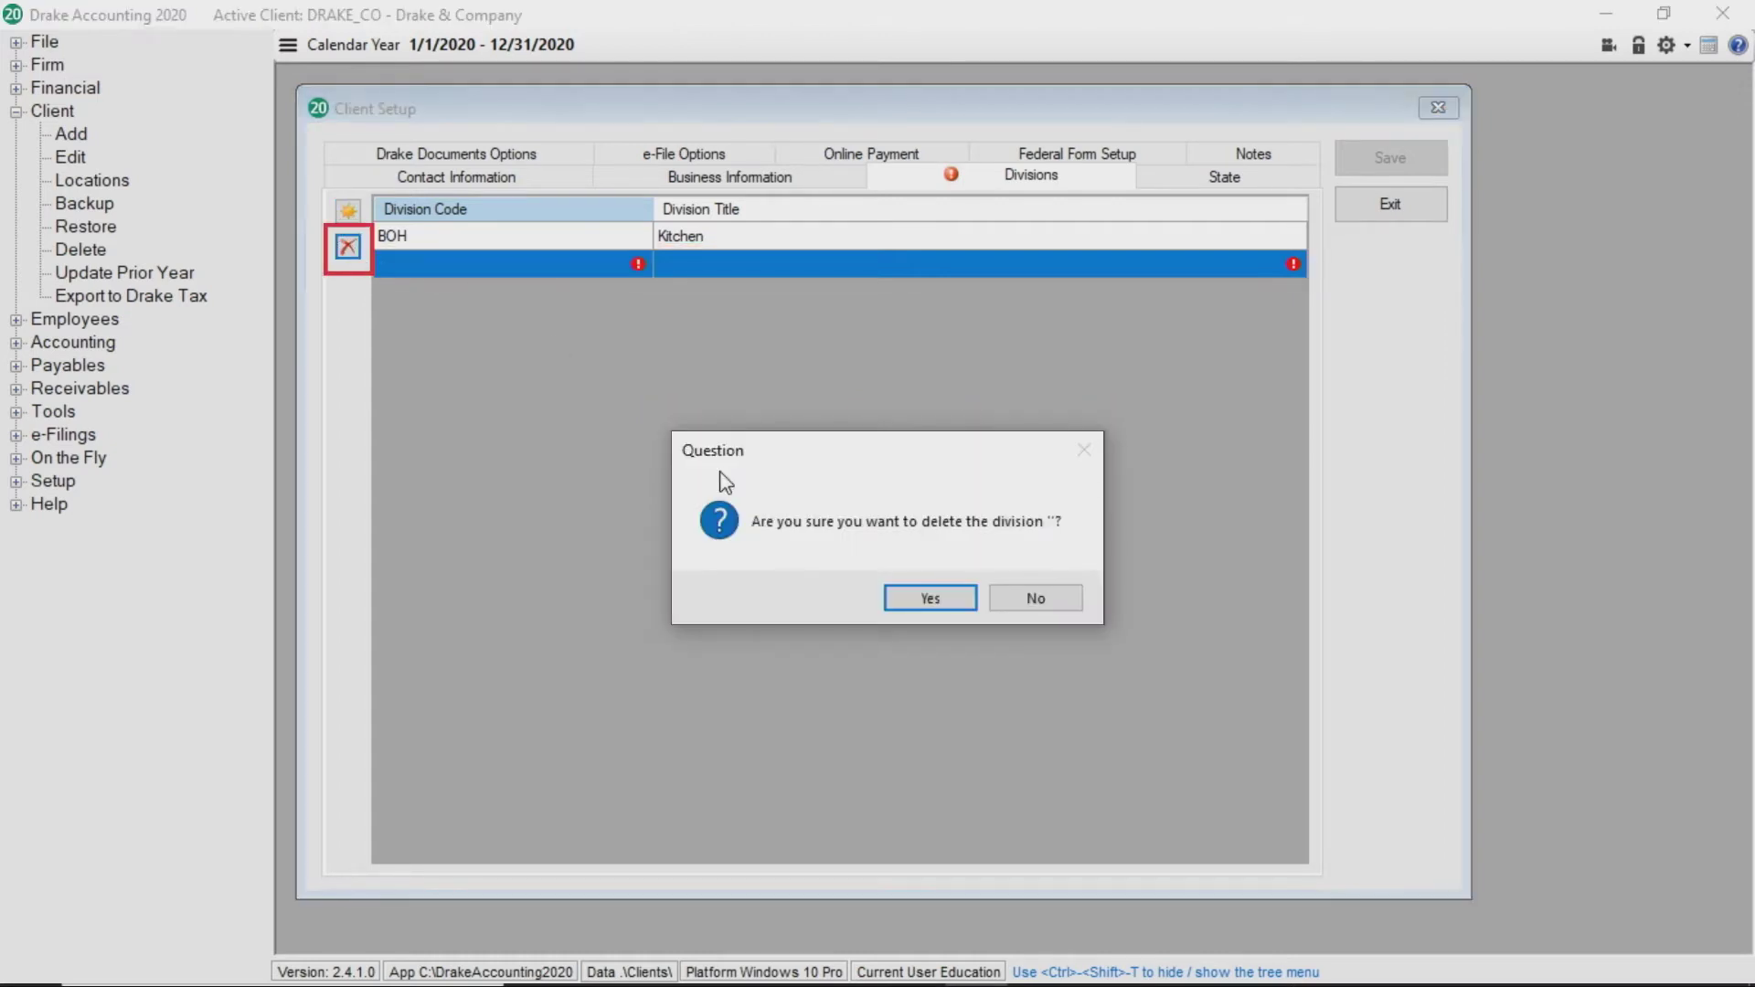
click(929, 601)
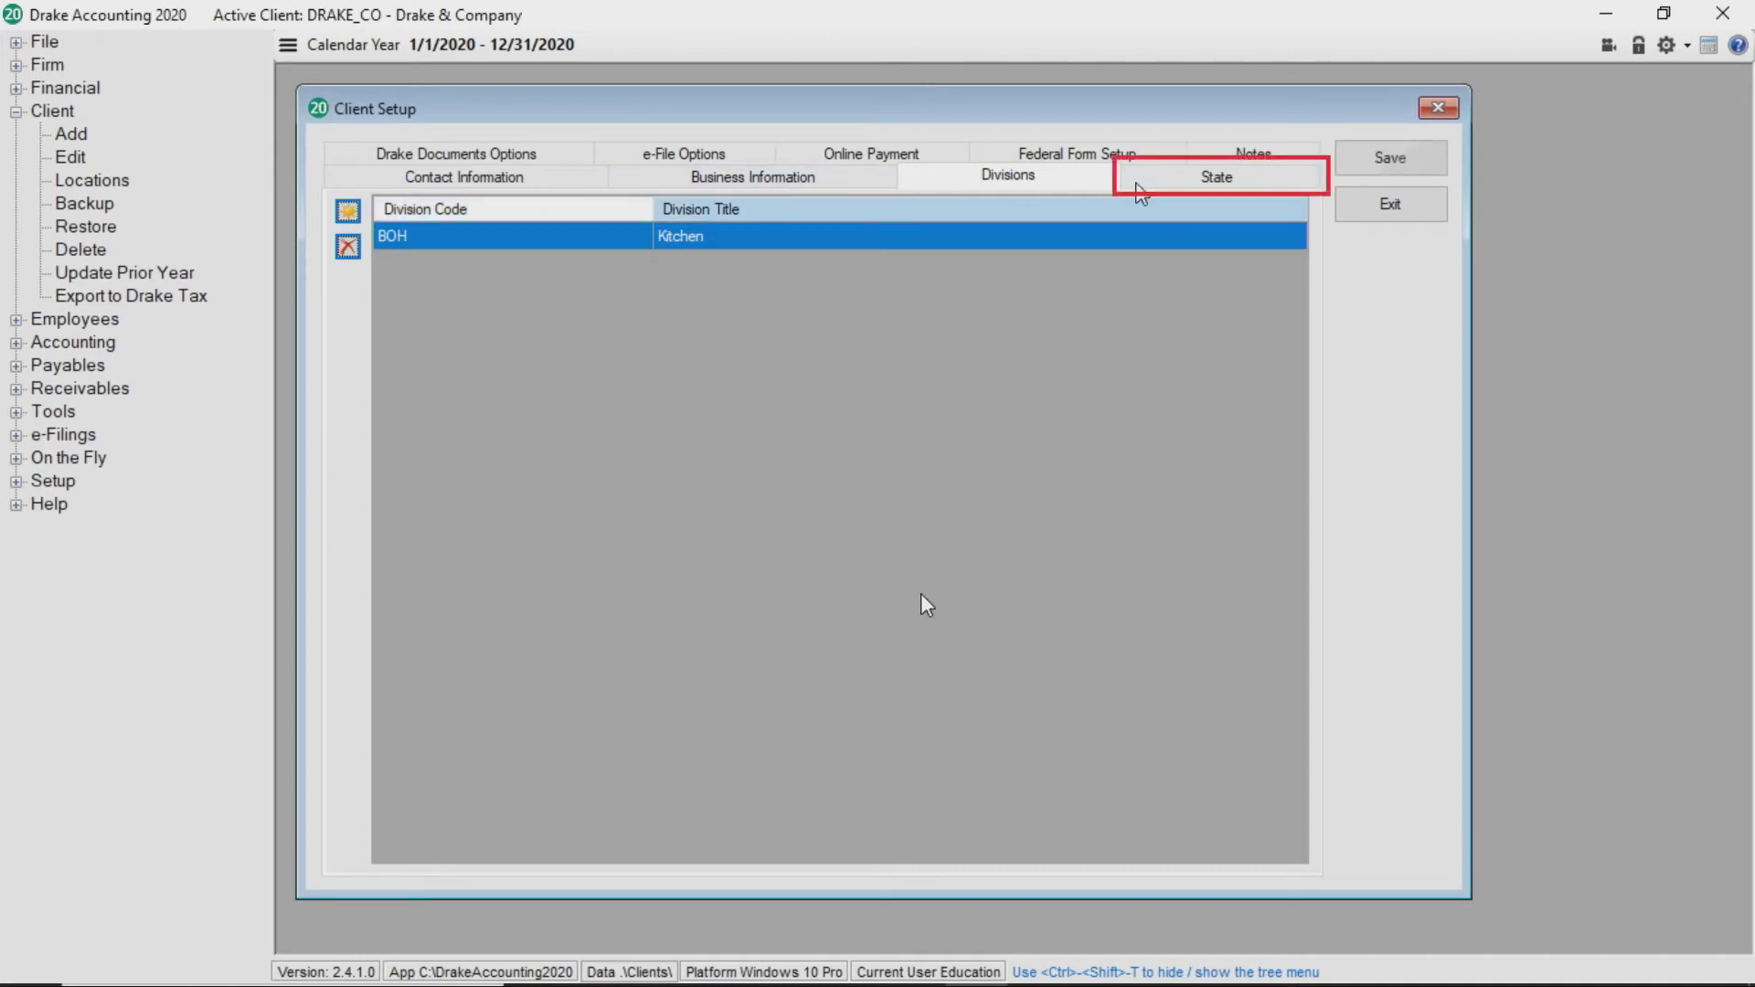
For NC, enter the state ID and unemployment ID, enable e-File State, and fill in the remitter number
click(1226, 176)
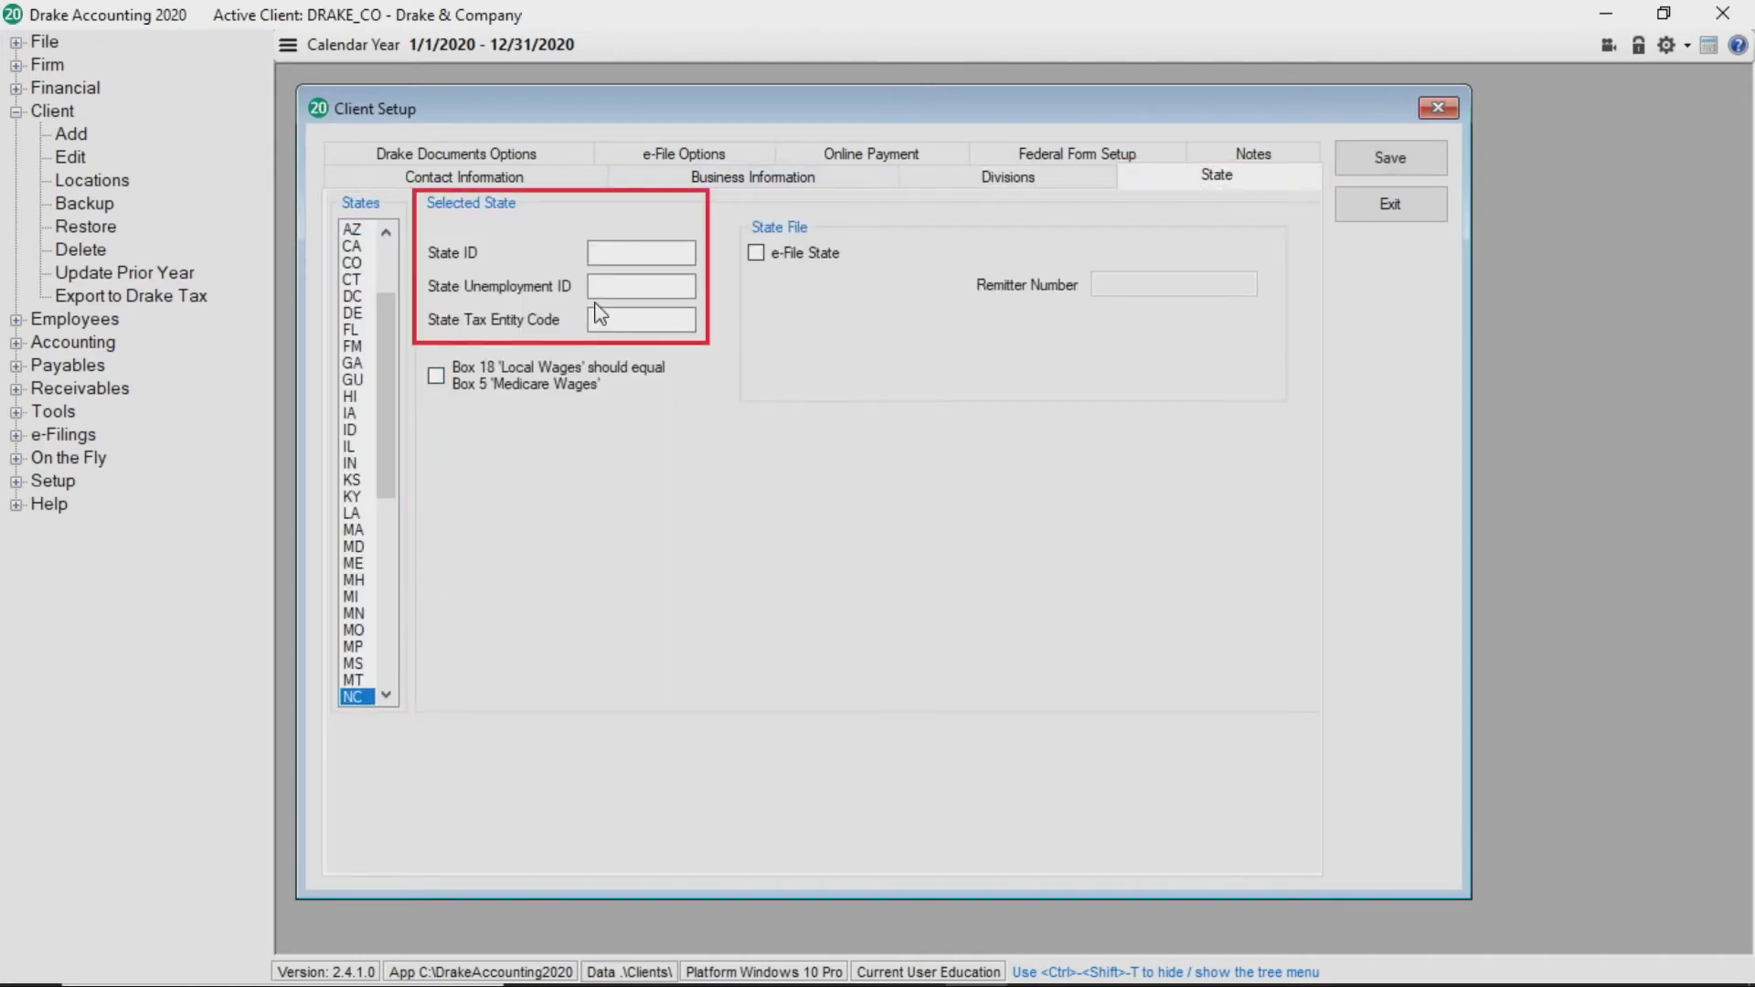
click(631, 254)
text(0000000)
key(Tab)
text(00-00)
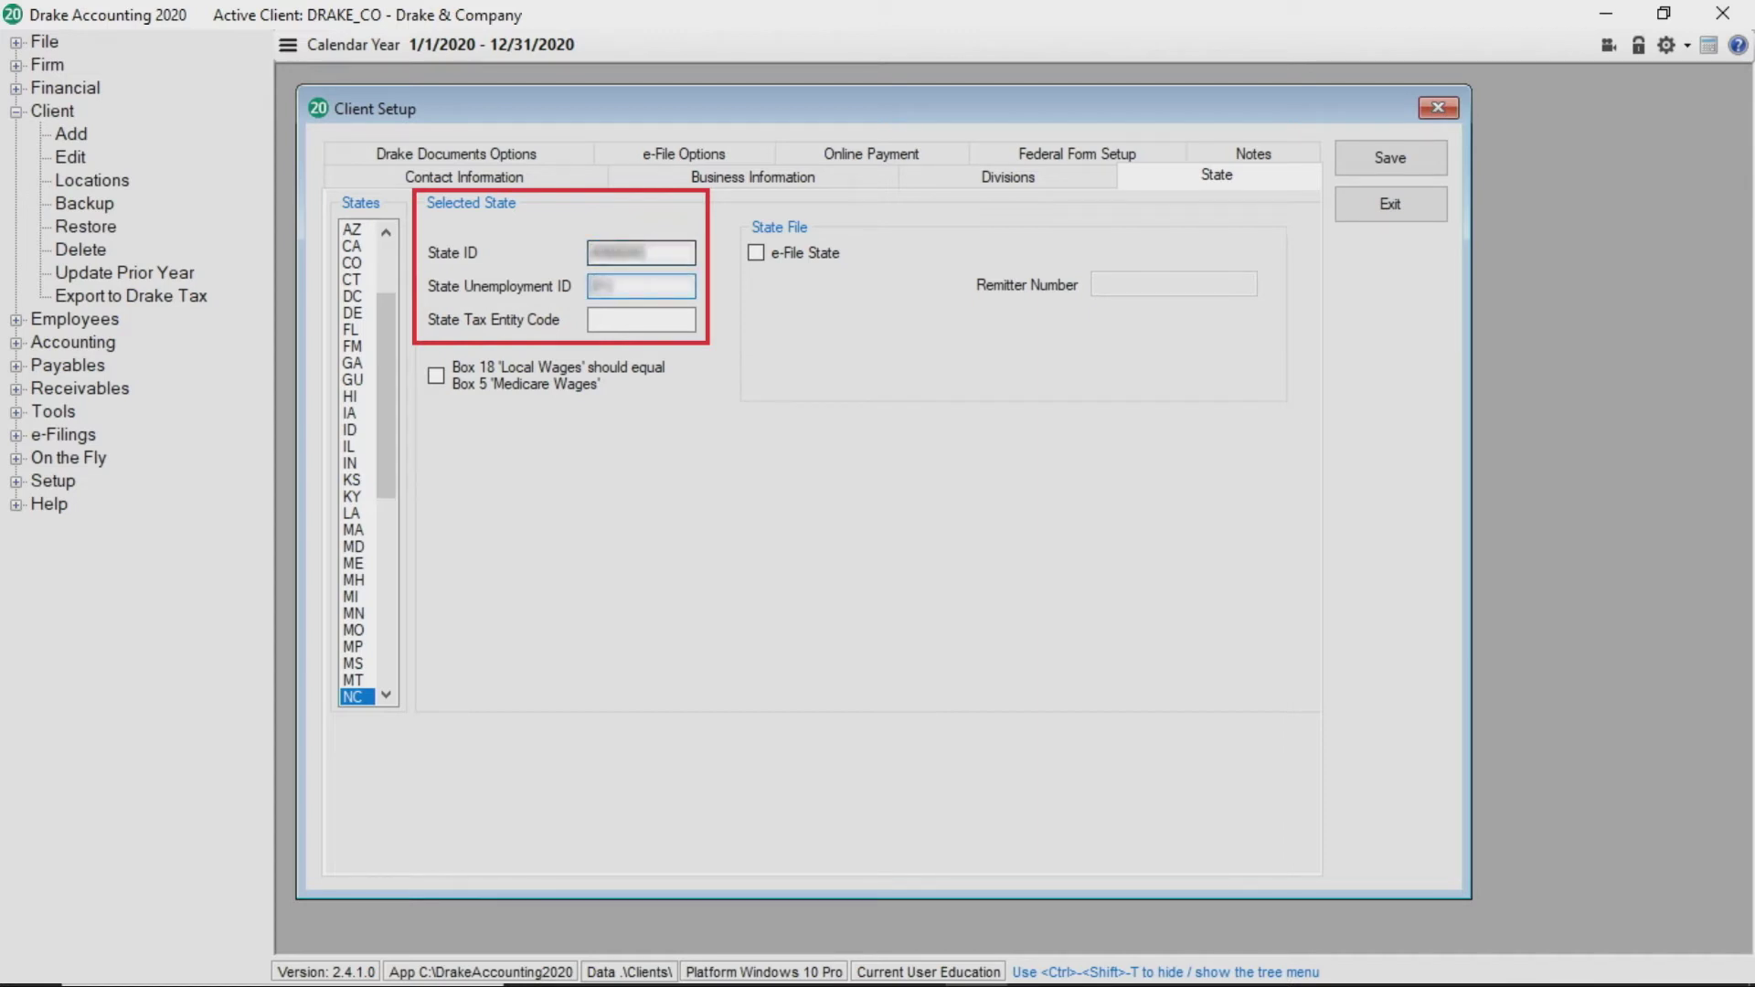
text(-0000)
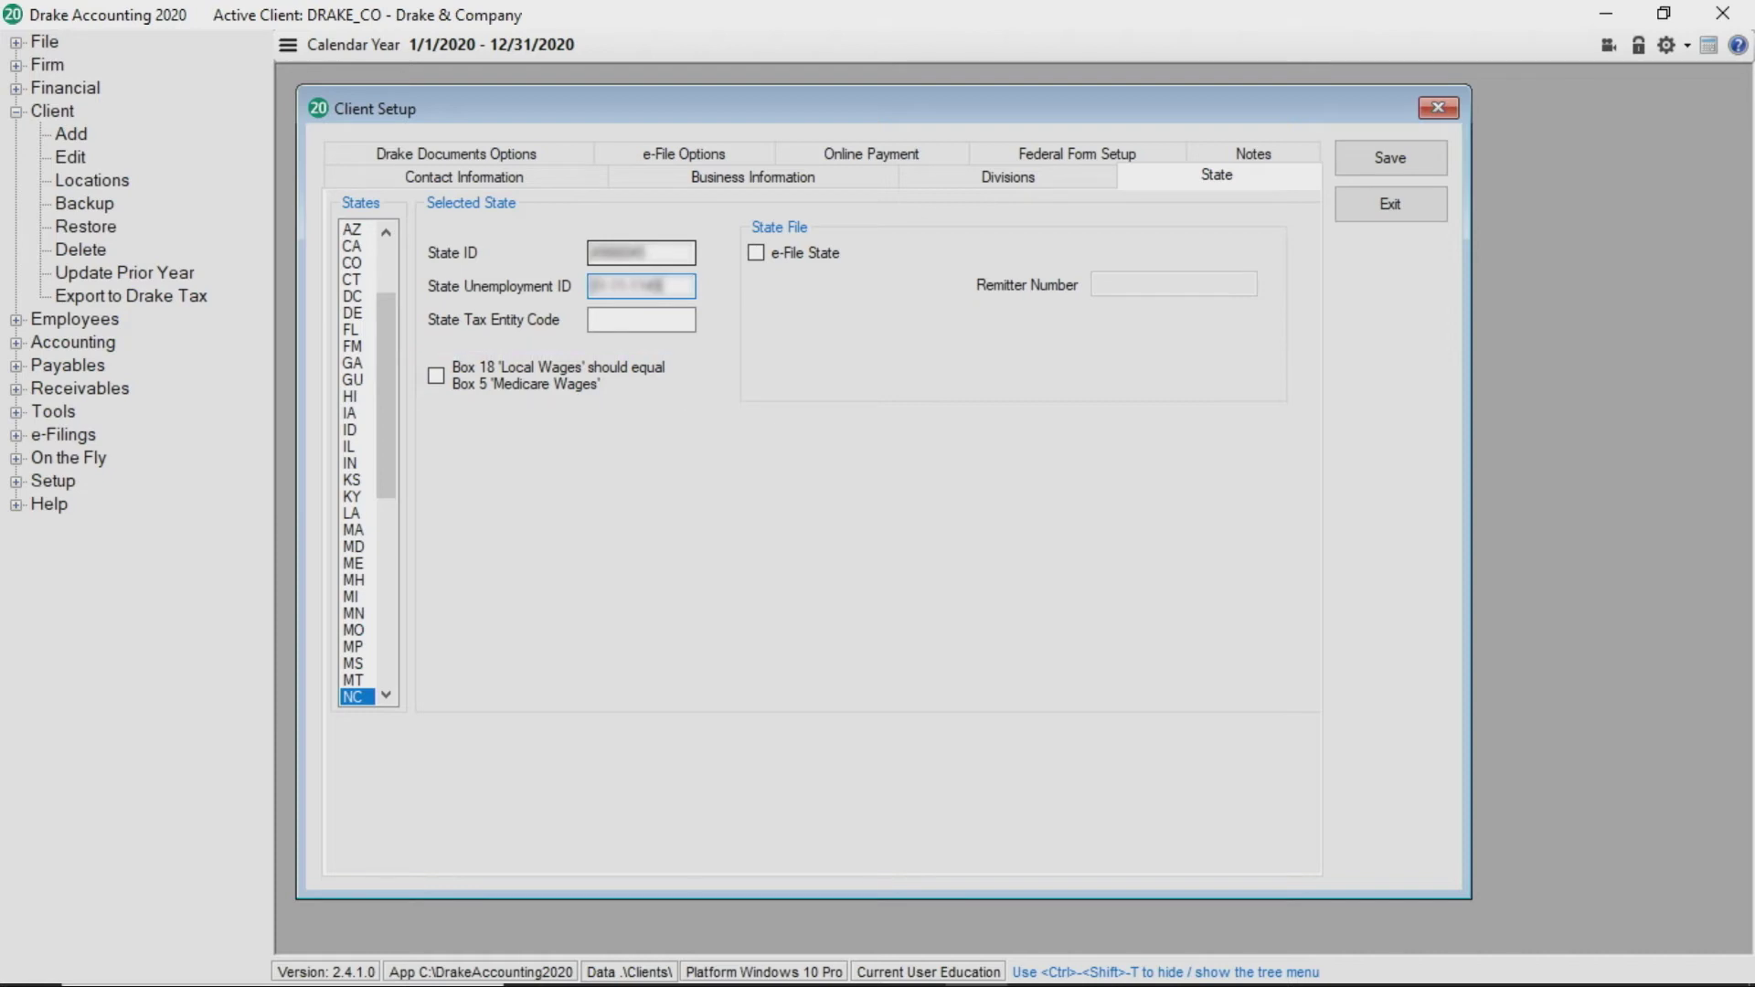
click(757, 253)
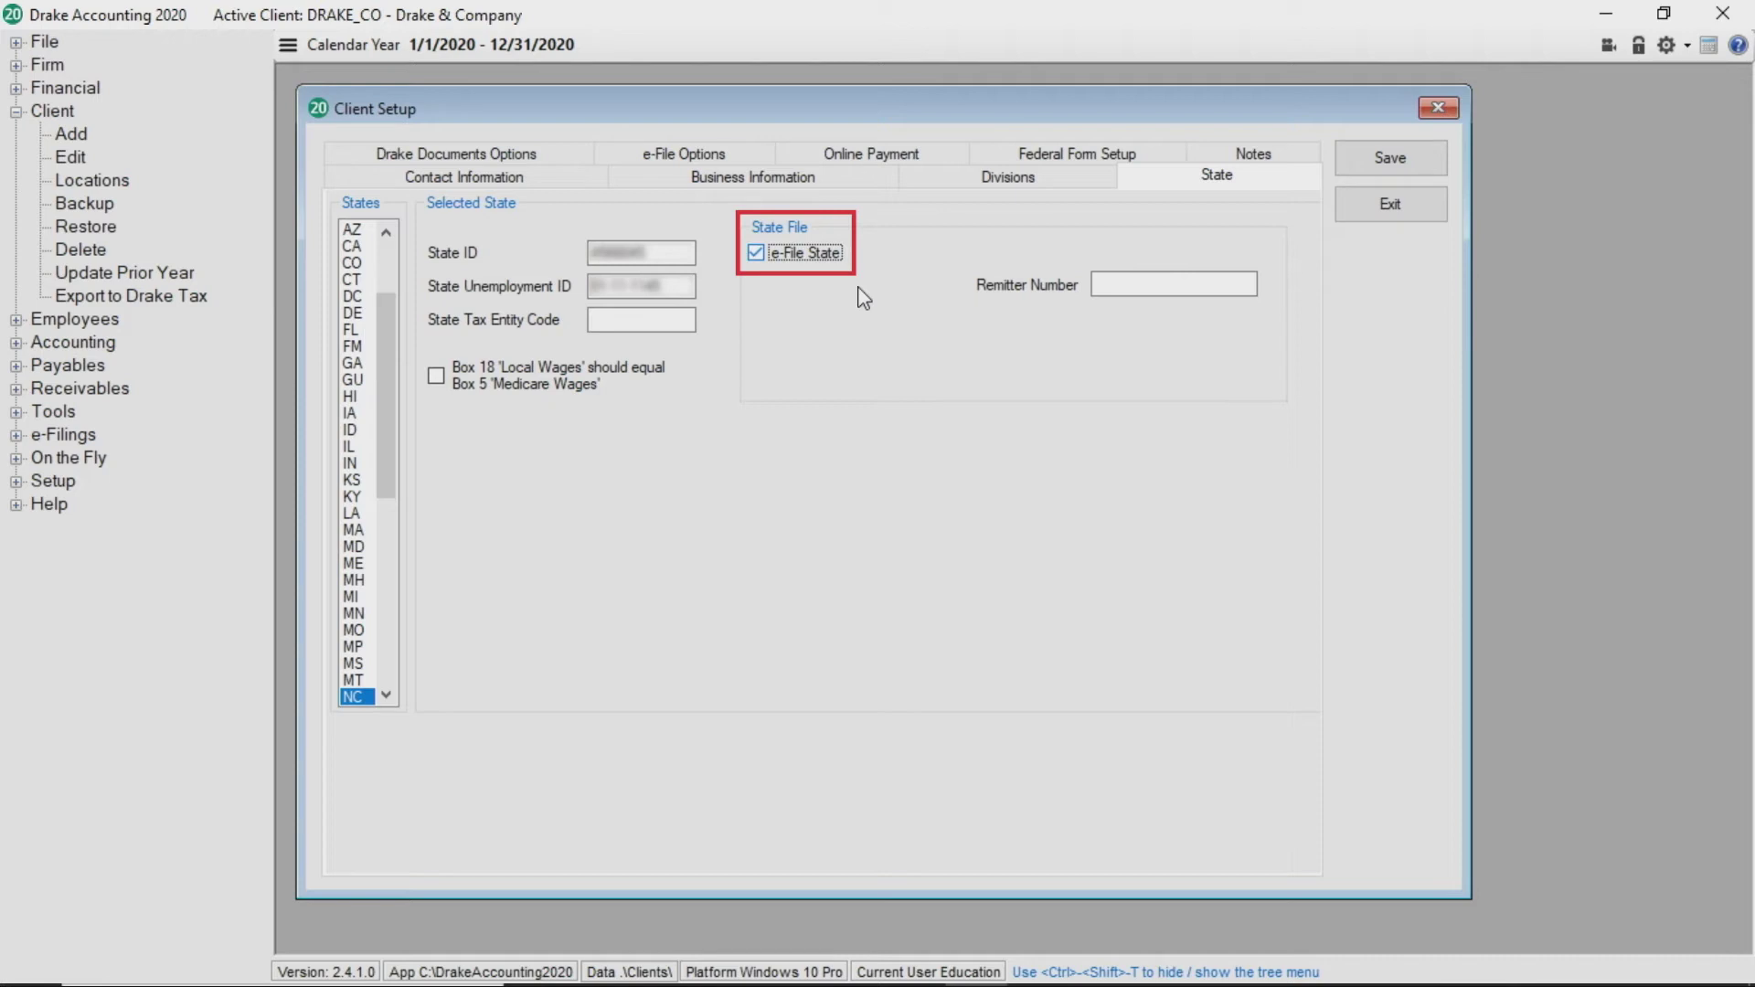
click(1153, 284)
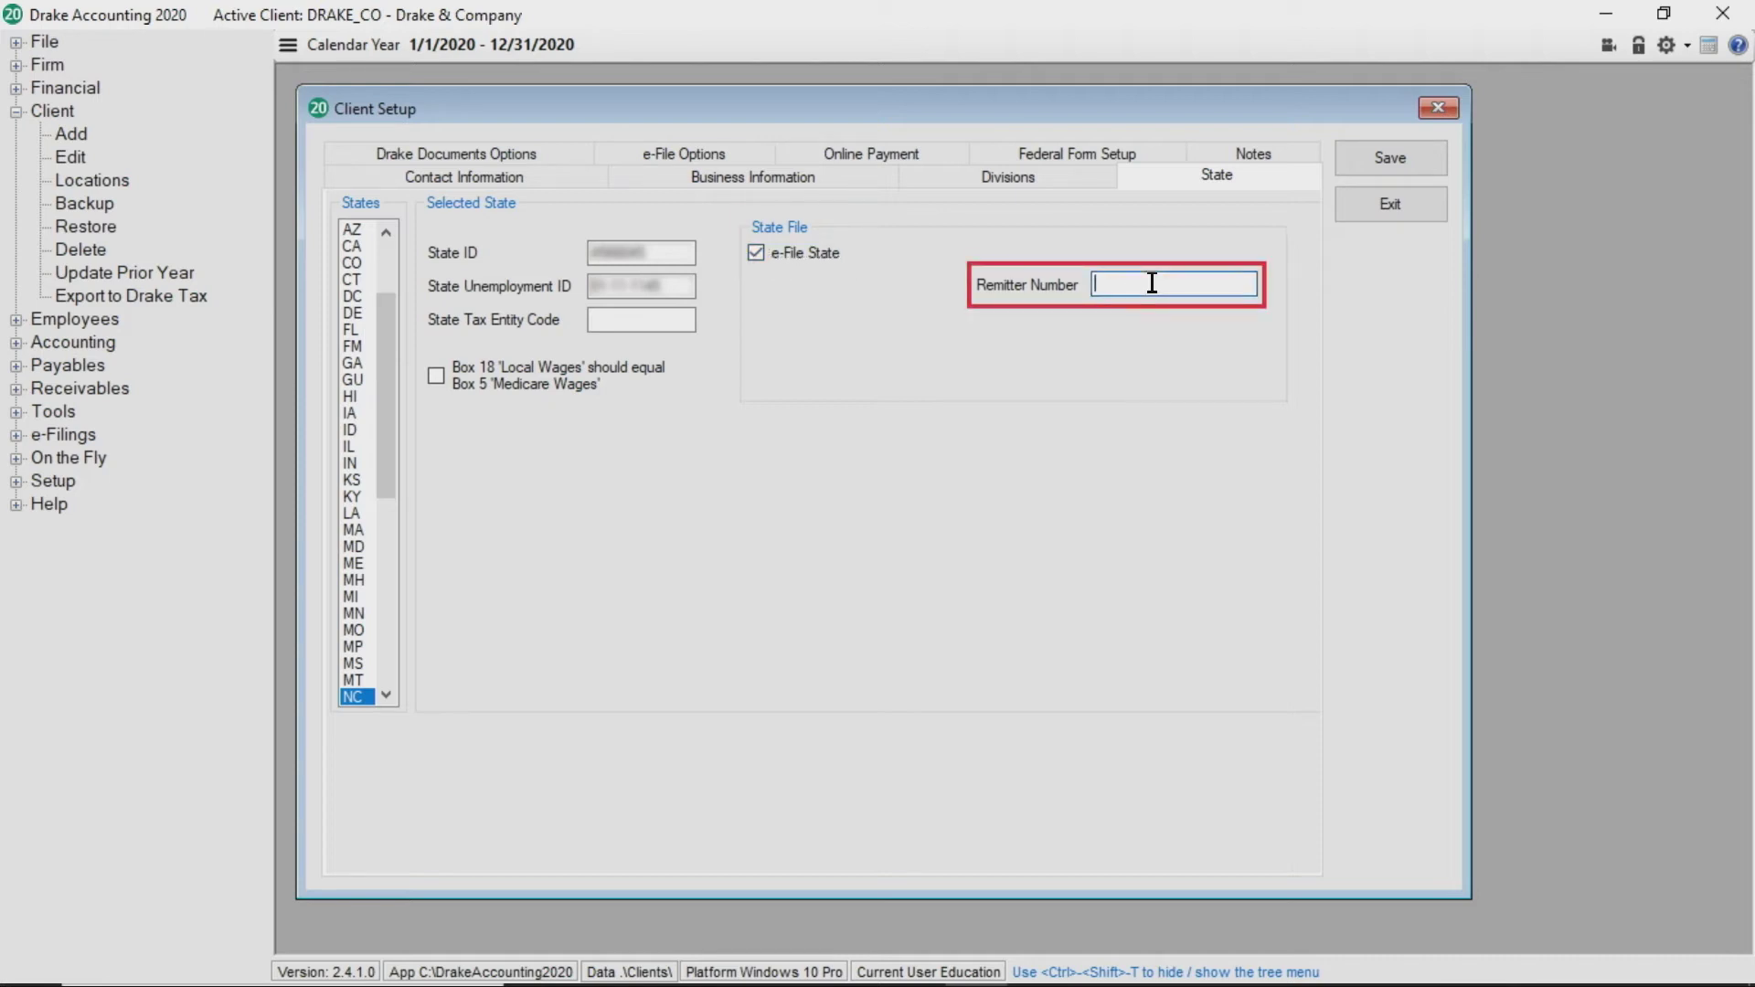
text(69999999)
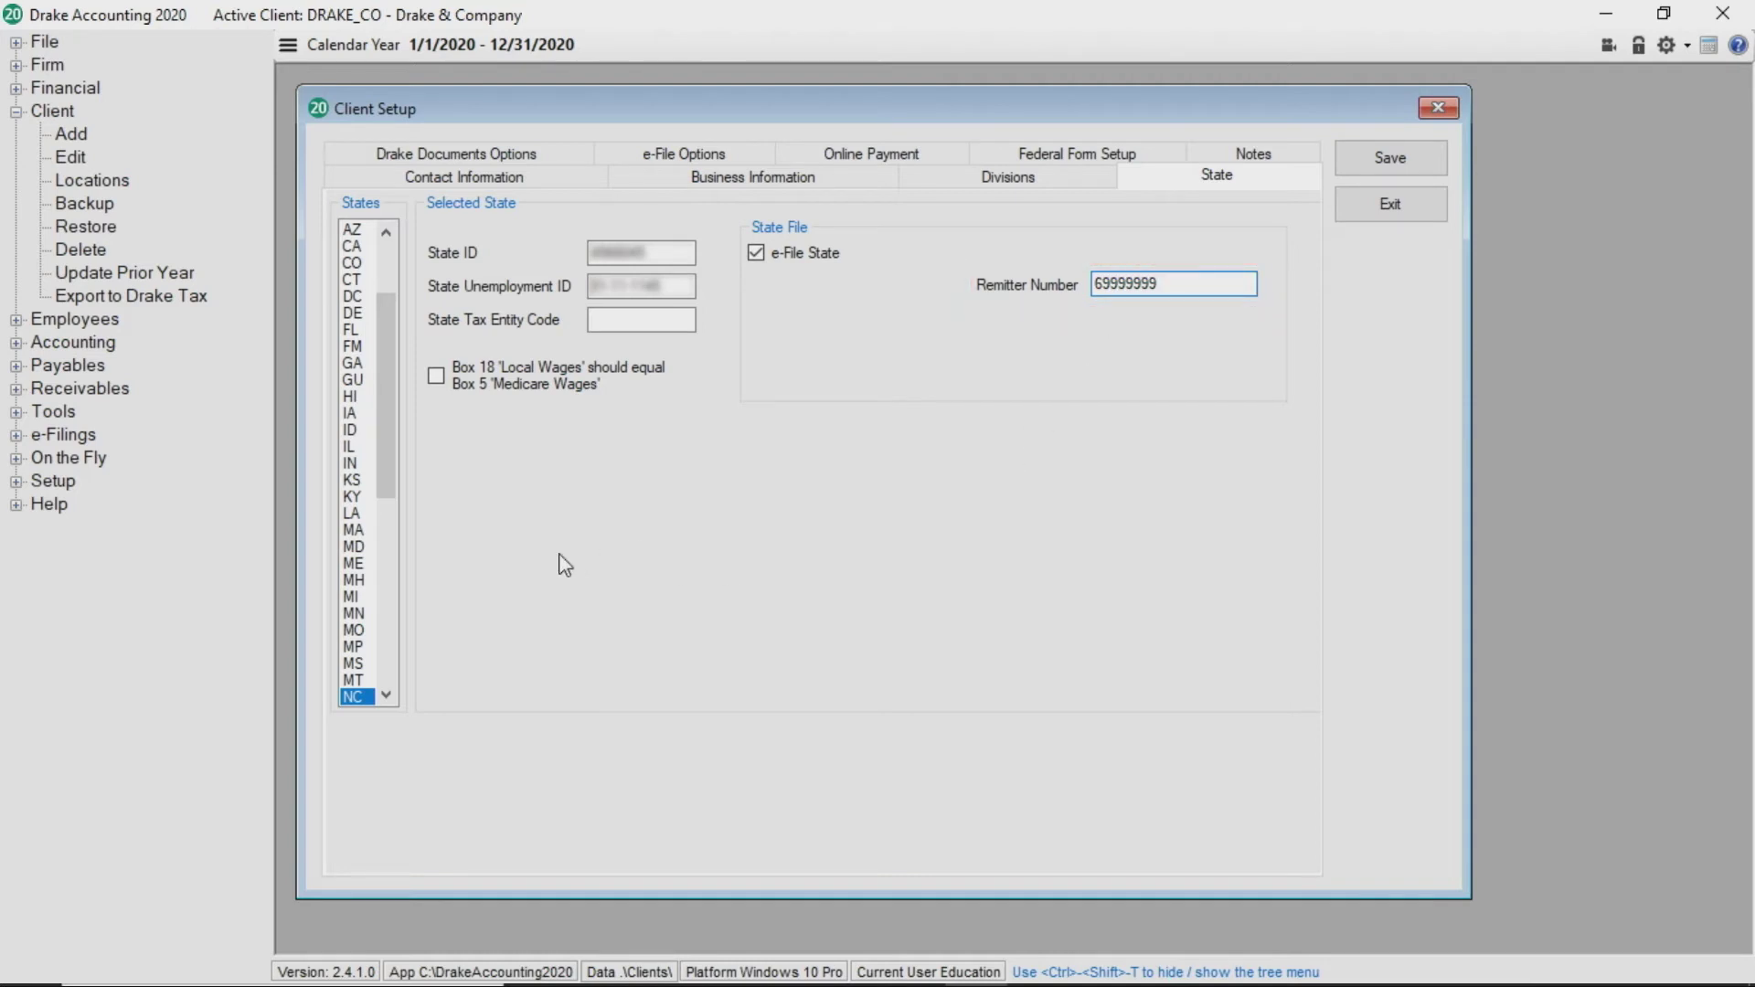
click(355, 365)
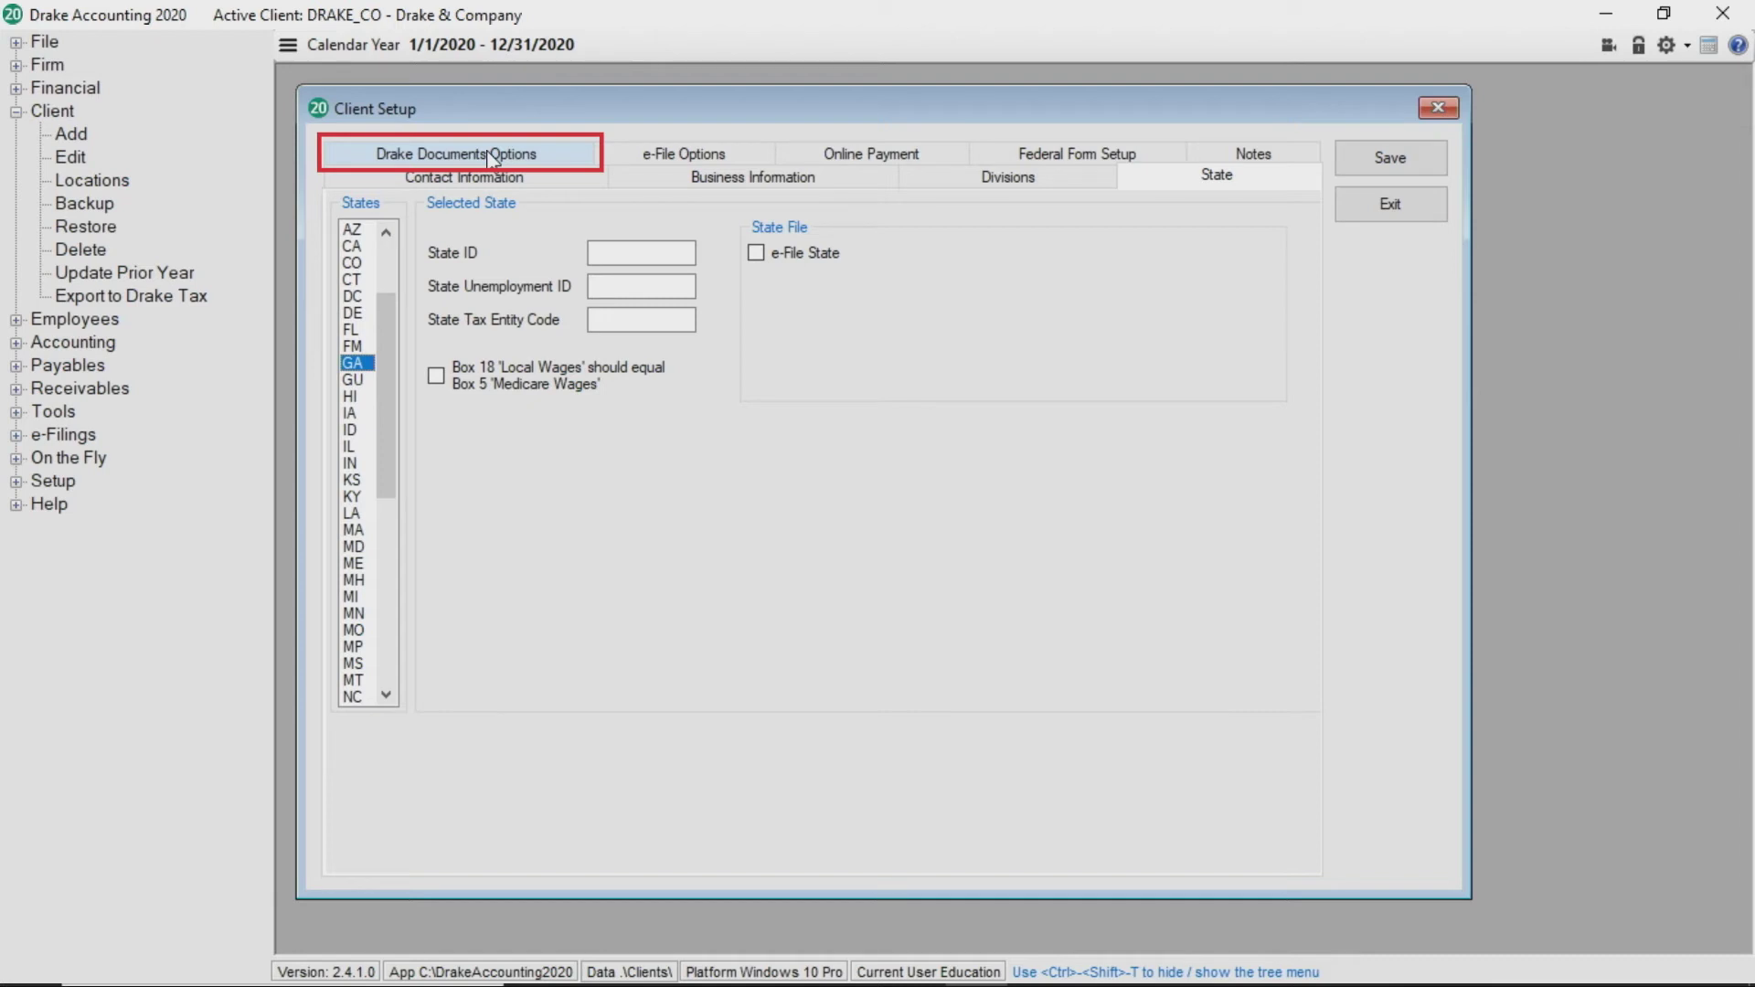
Enable Drake Documents at C:\drake19\ddm with the override off and automatic saving
click(491, 153)
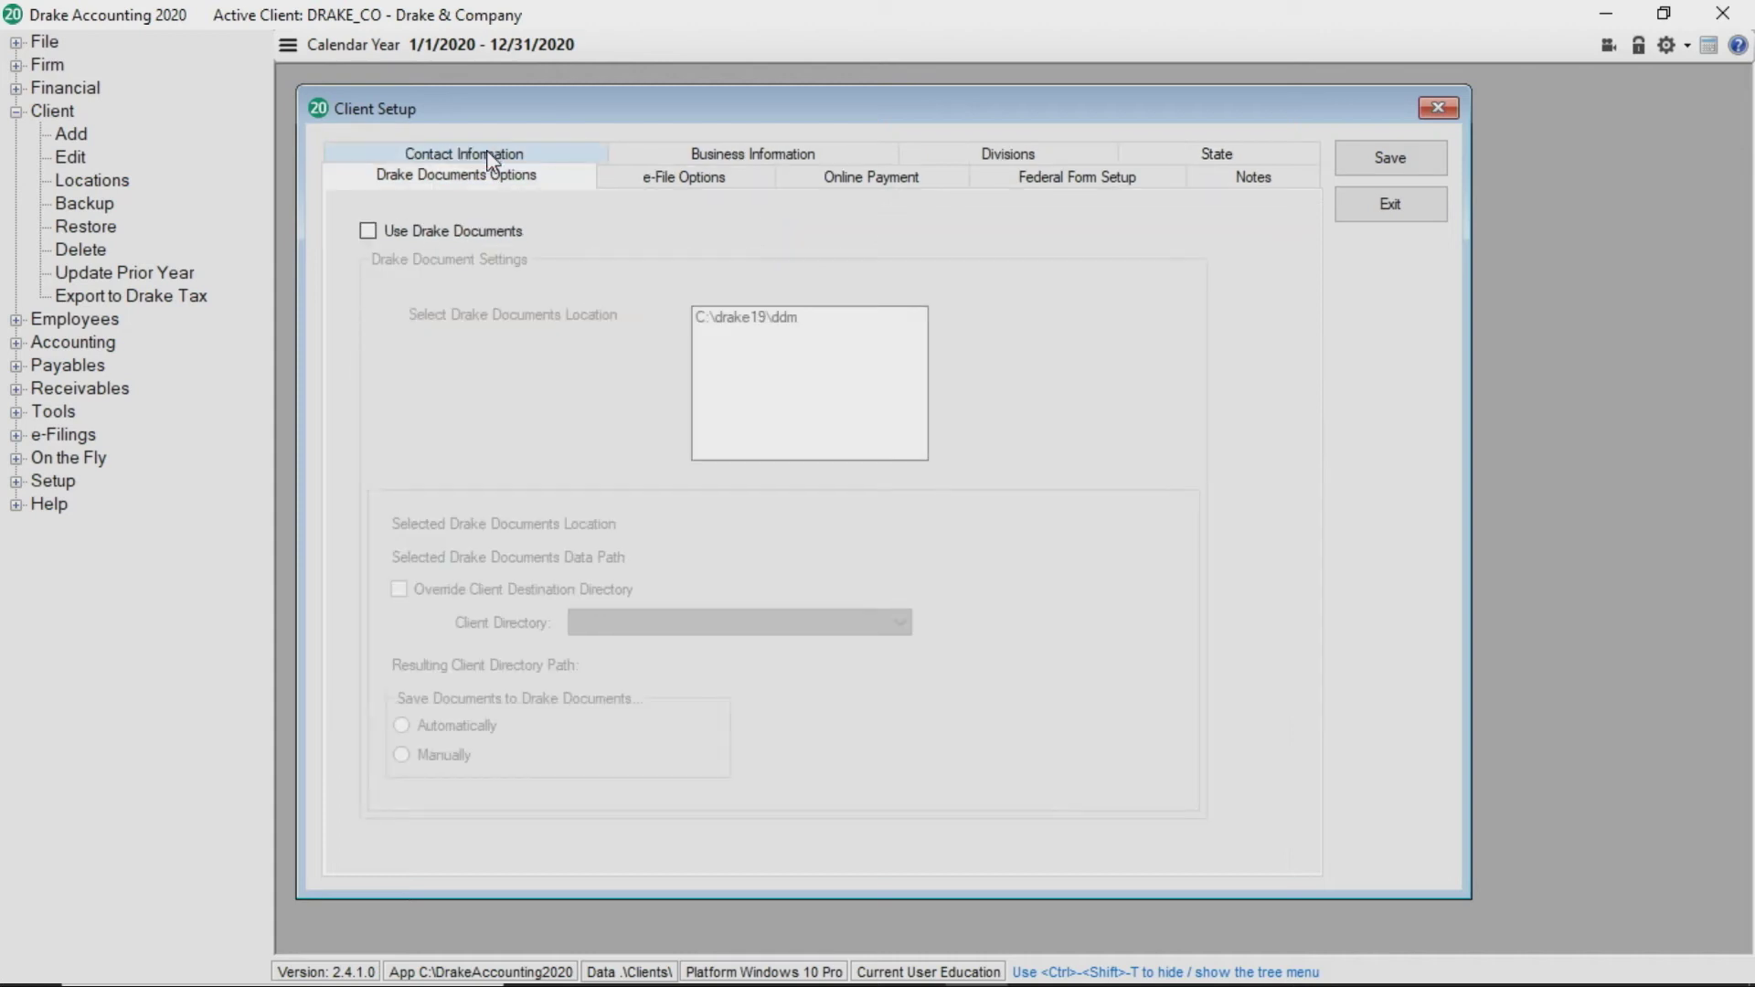
click(368, 233)
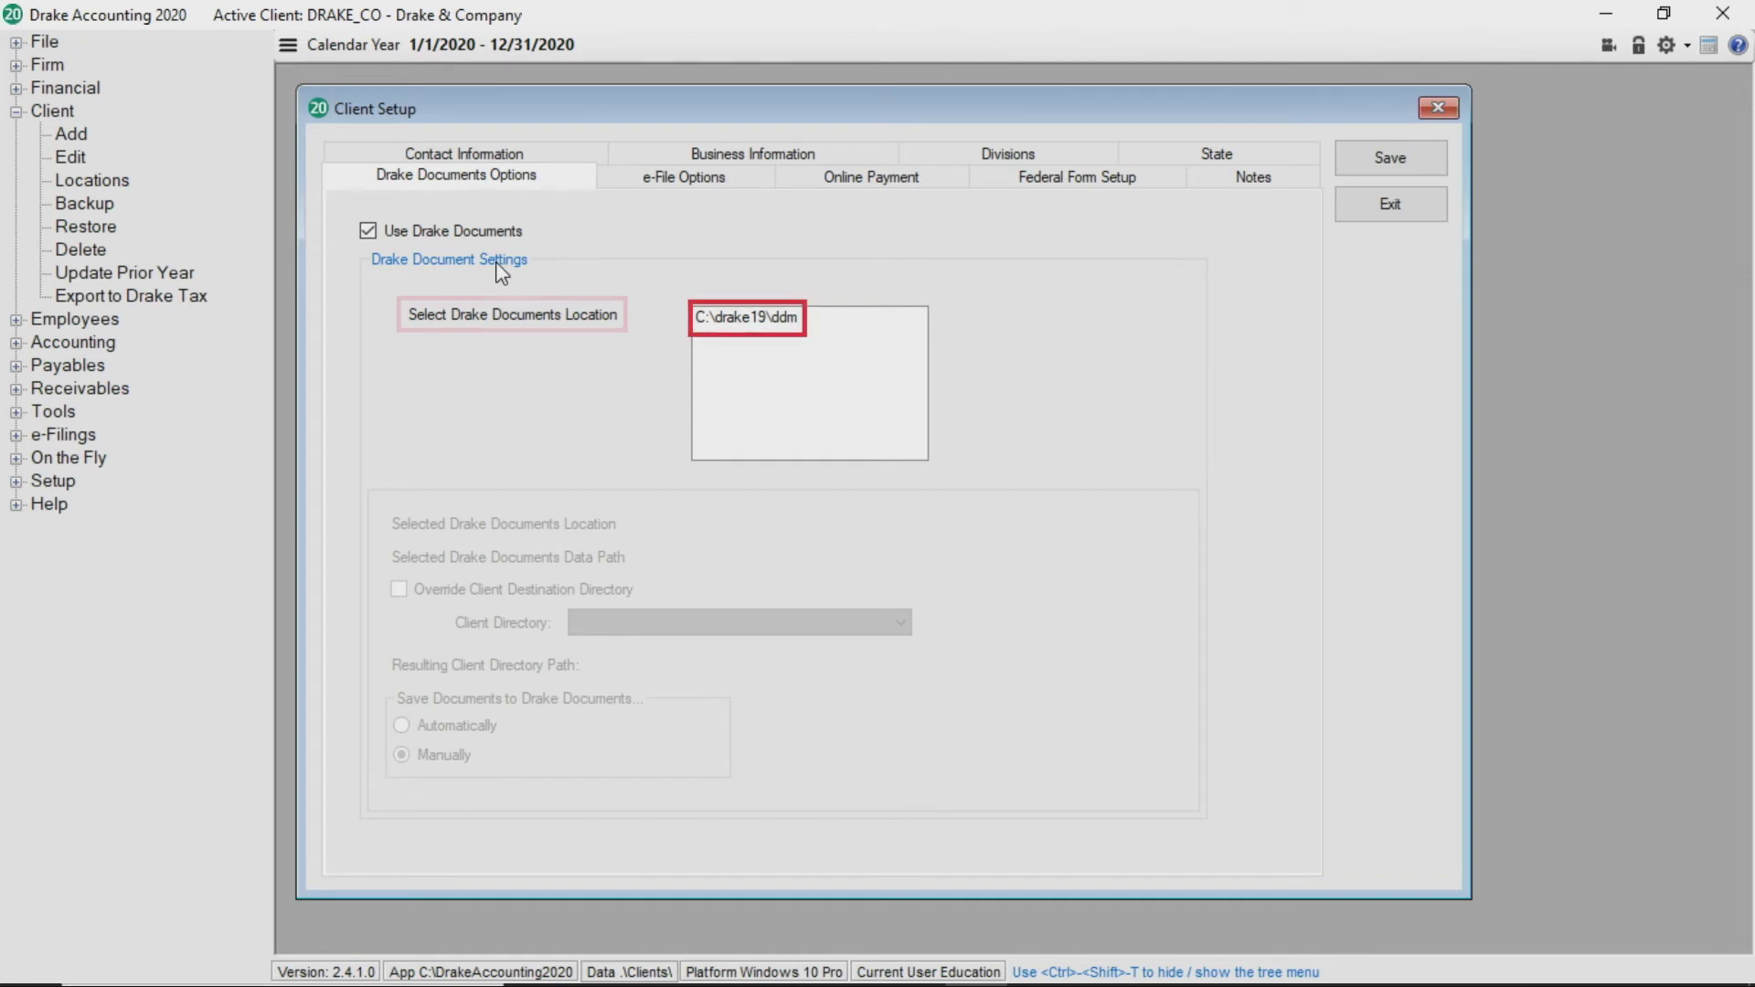
click(728, 320)
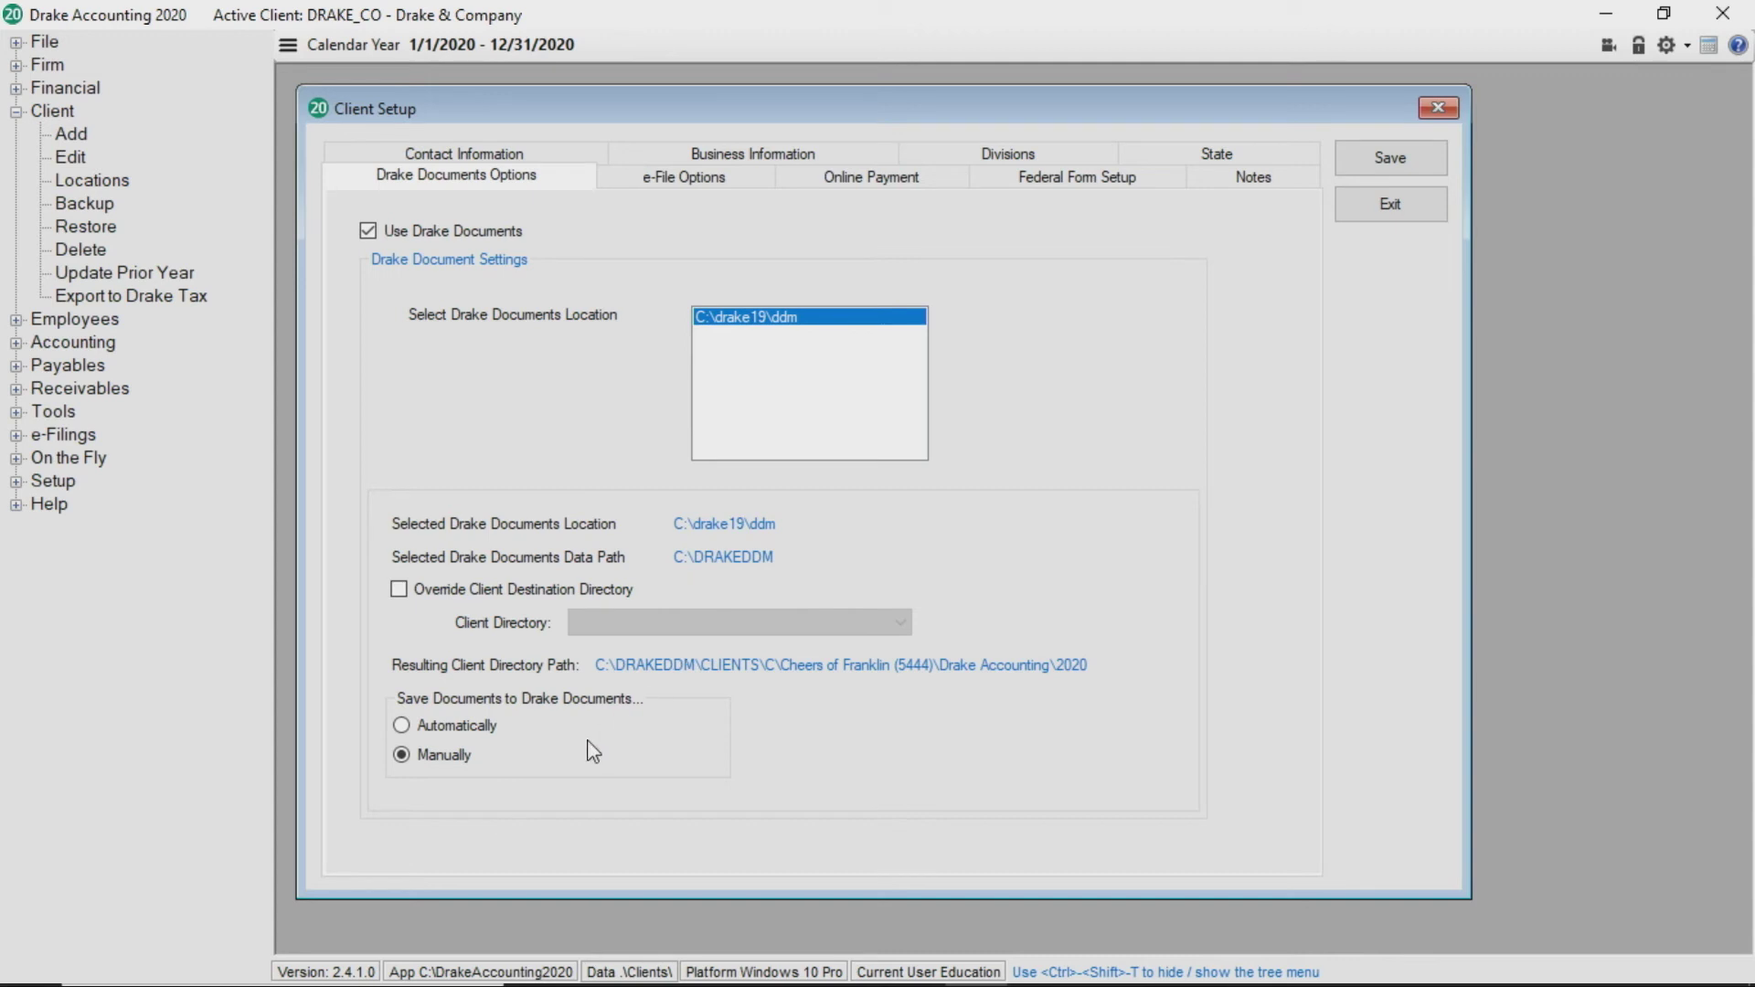
click(399, 590)
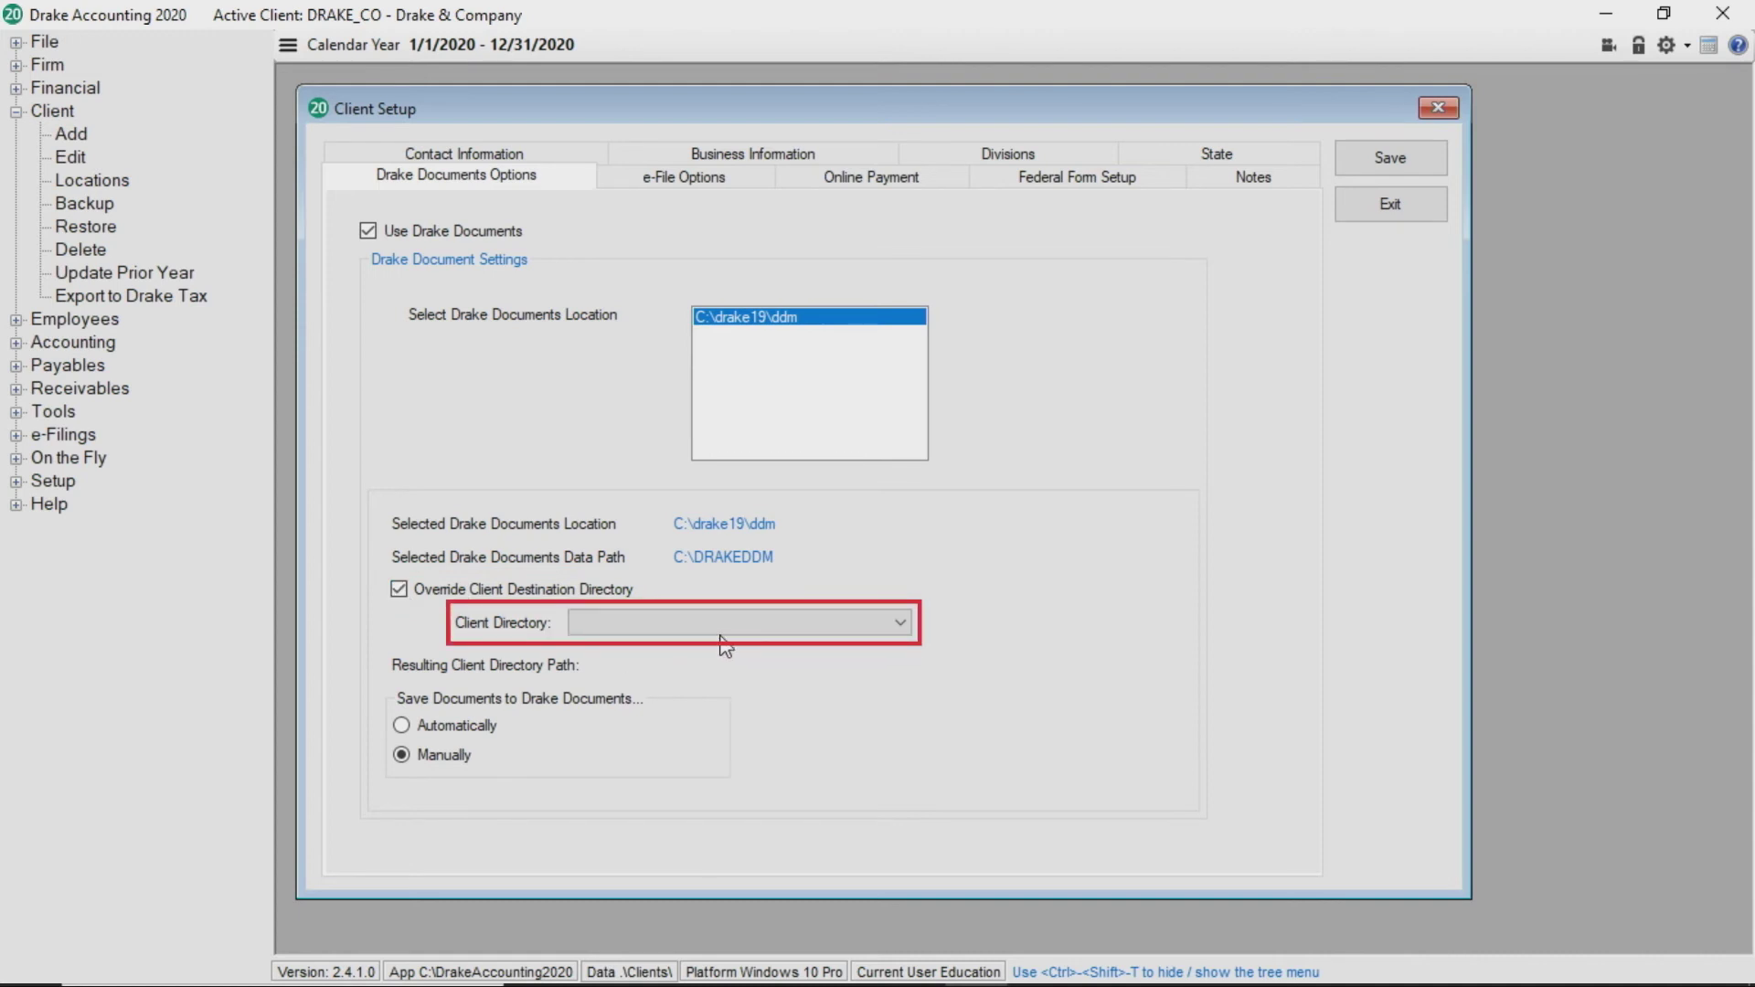
click(399, 589)
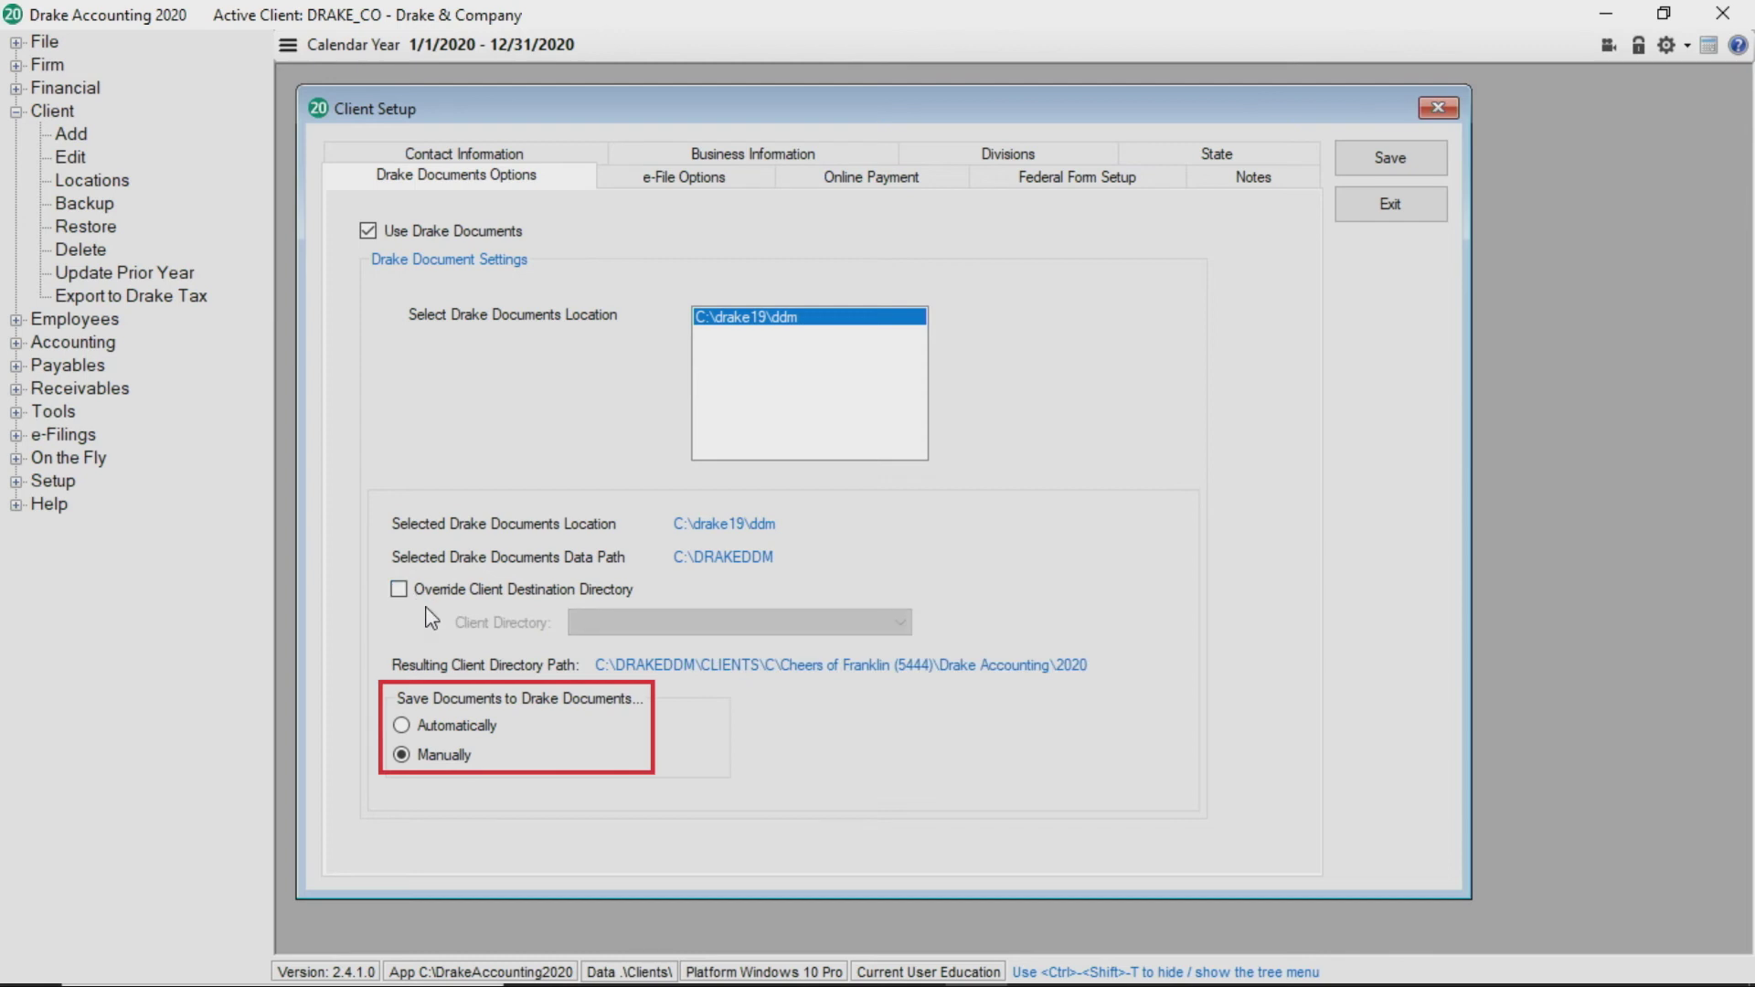
click(482, 732)
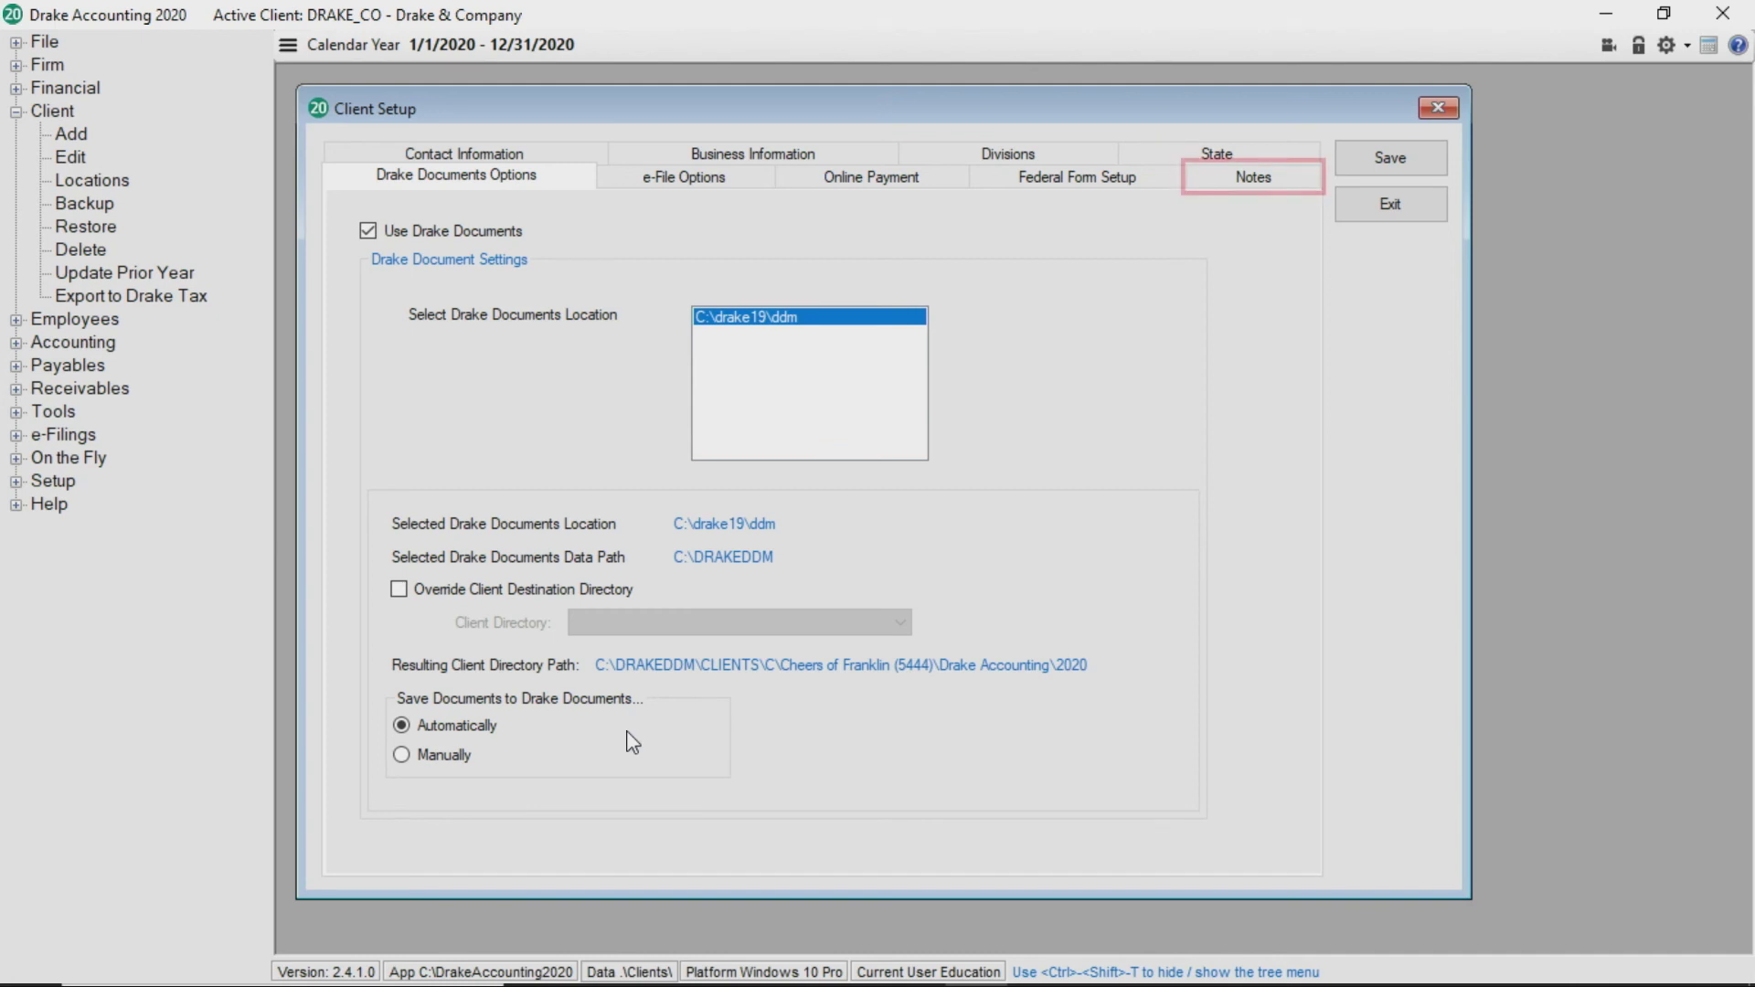
Write the note 'New Client - 2-18-2020' and turn on Append Date / Time
click(1247, 185)
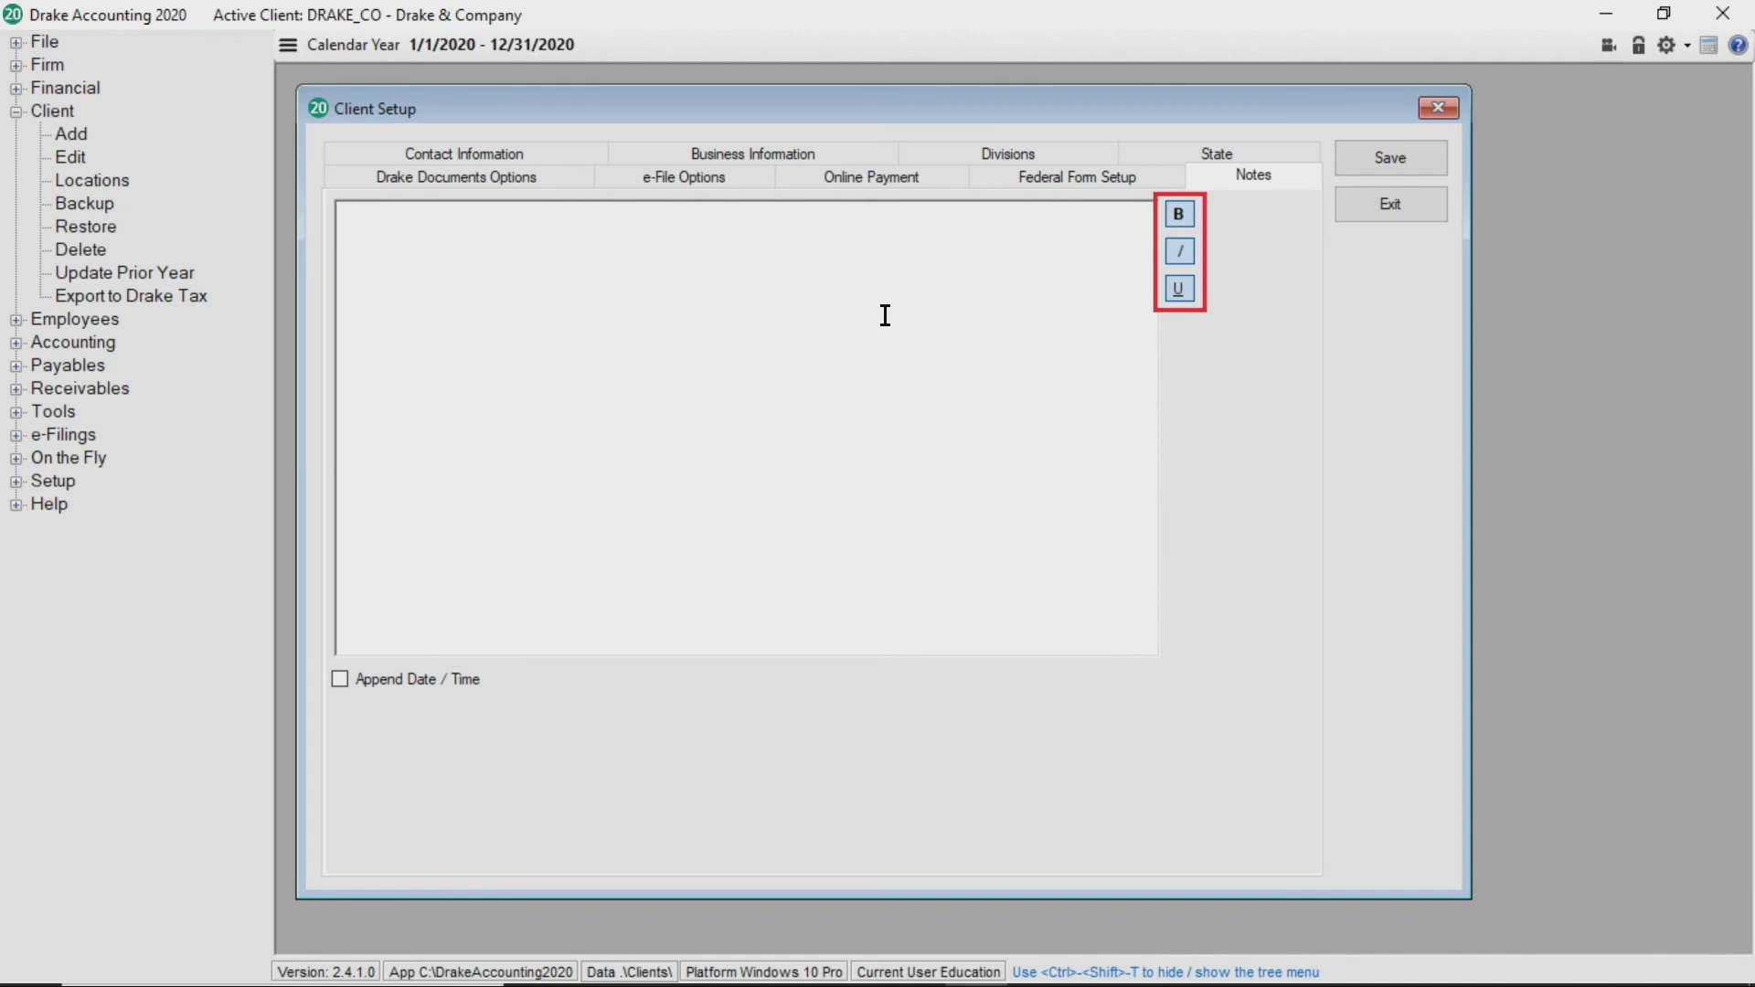
text(New Client)
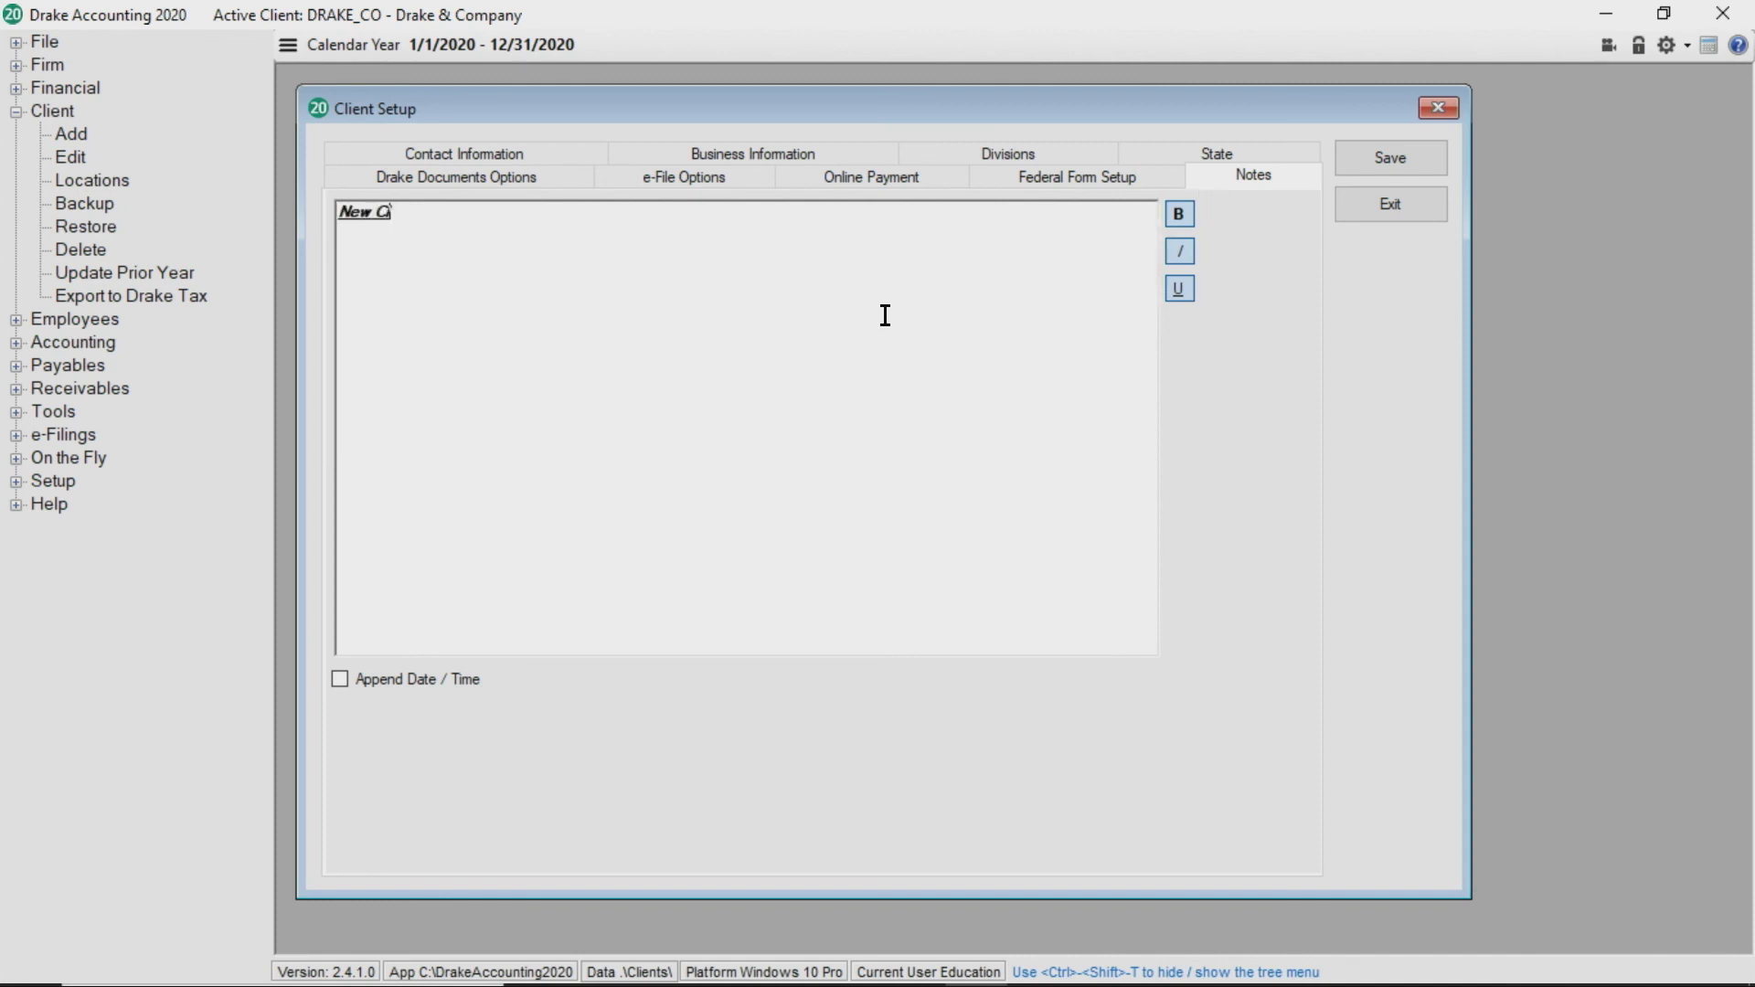
text( -)
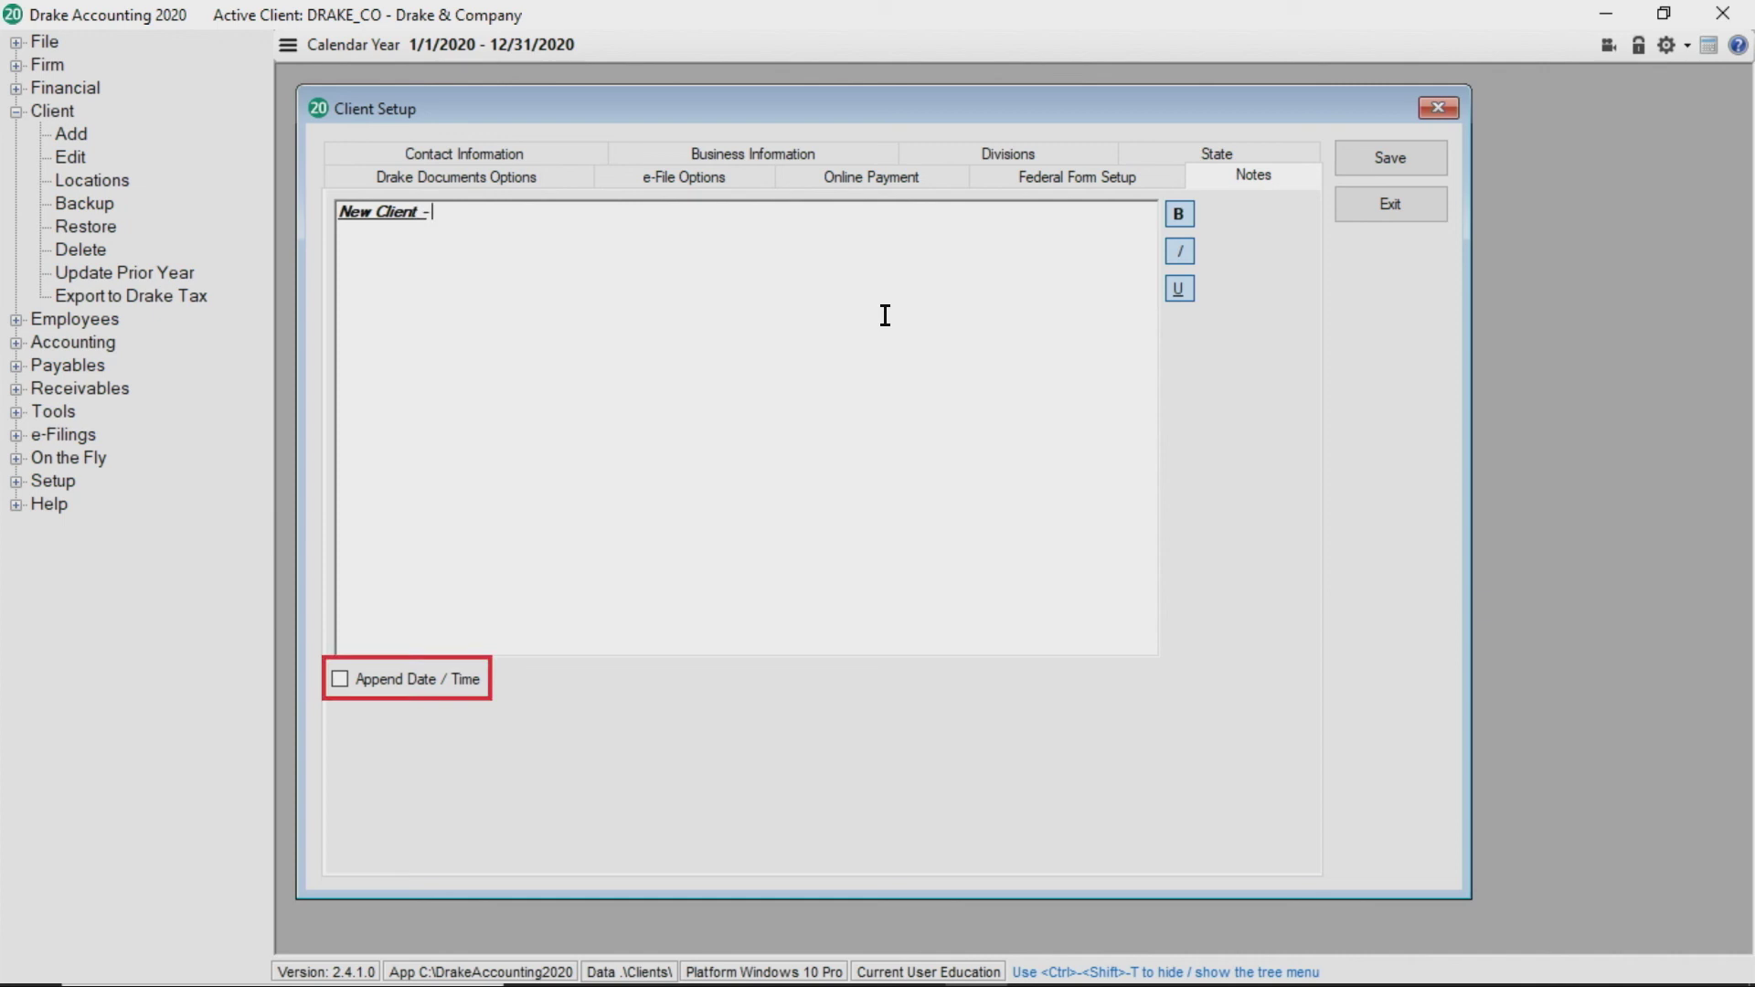
text( 2-18-2020)
click(339, 678)
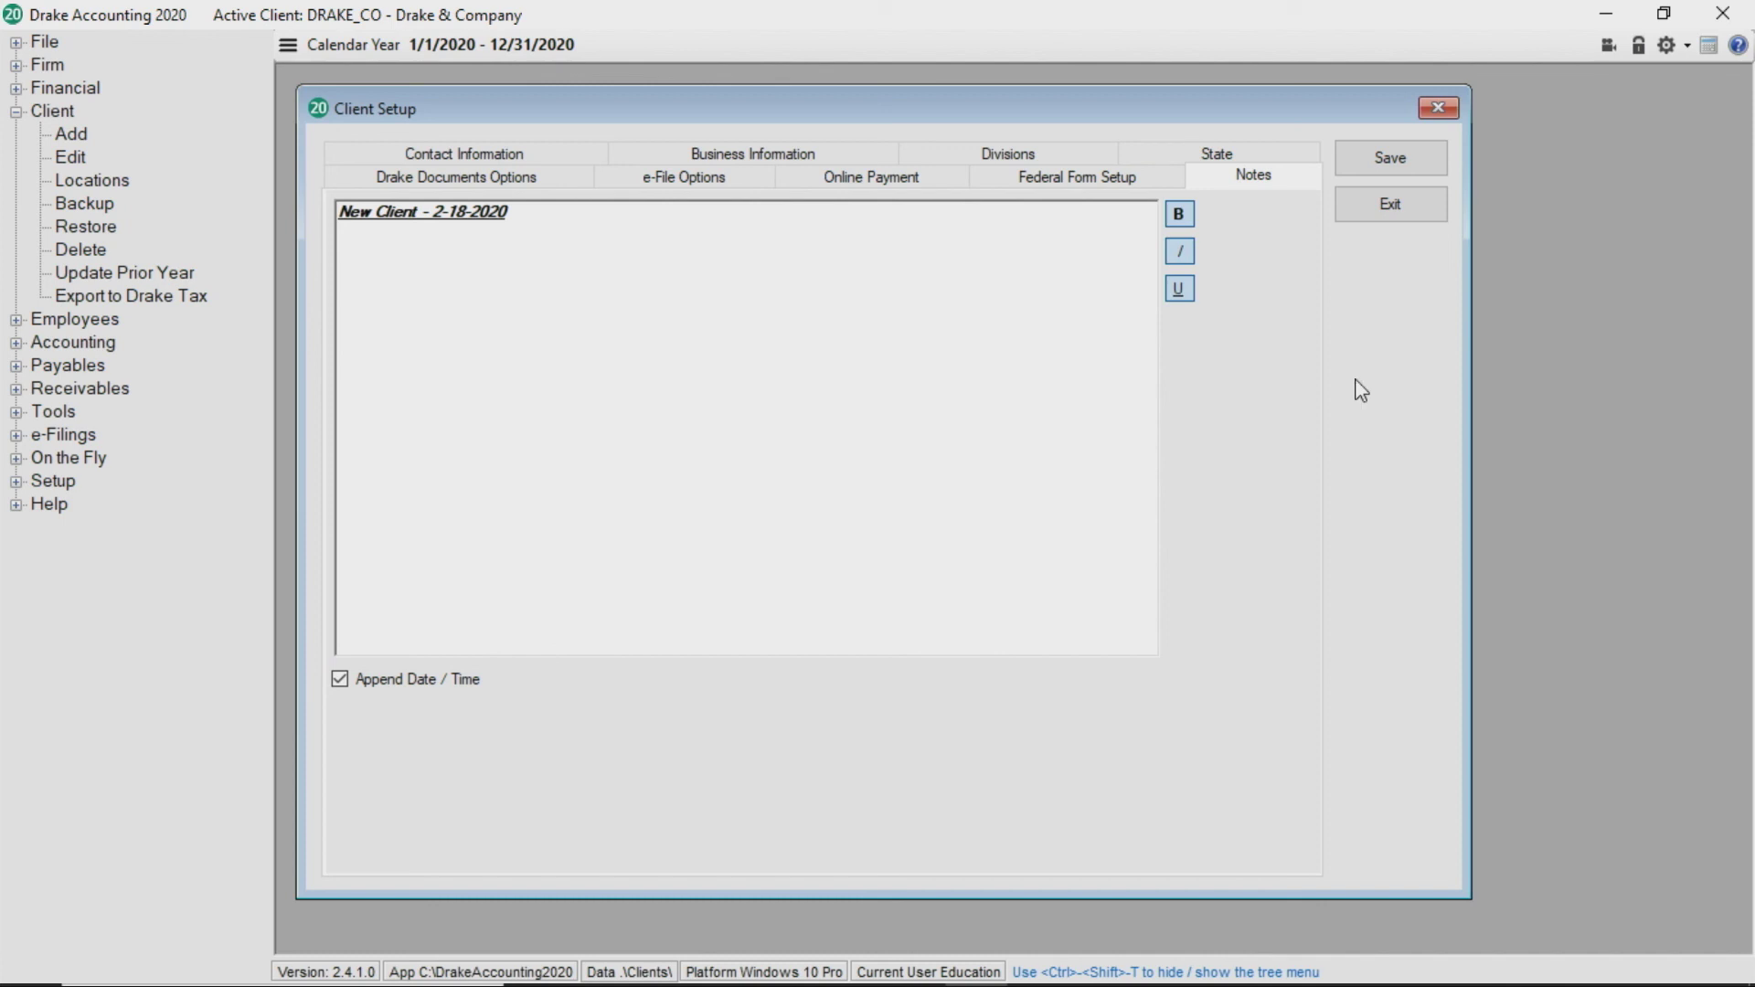
Save the Cheers of Franklin client setup
click(1357, 159)
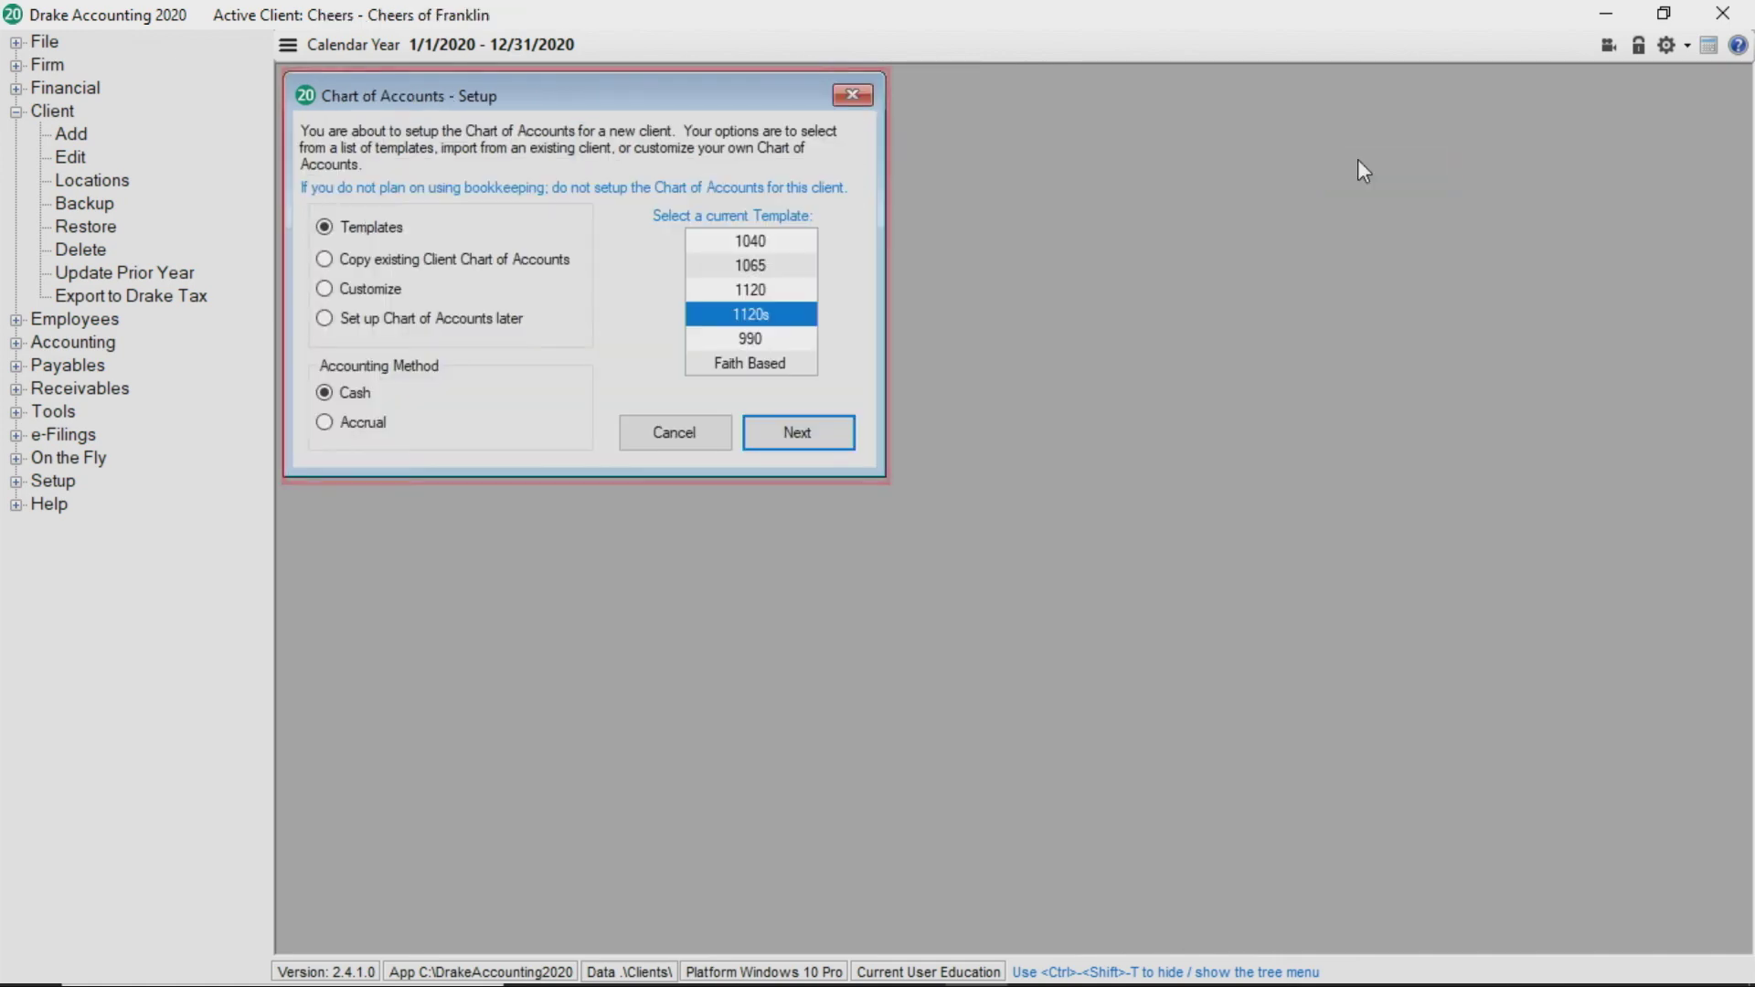